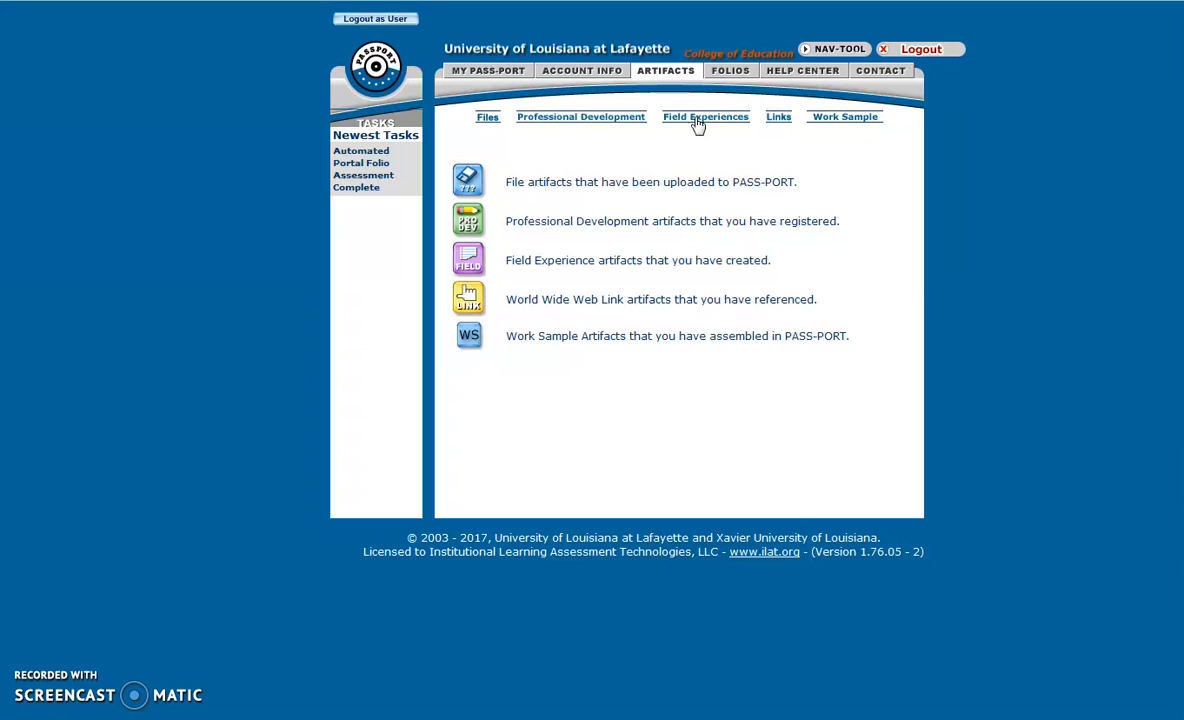
# Go to Artifacts > Field Experiences and initiate a new field experience.
pyautogui.click(697, 118)
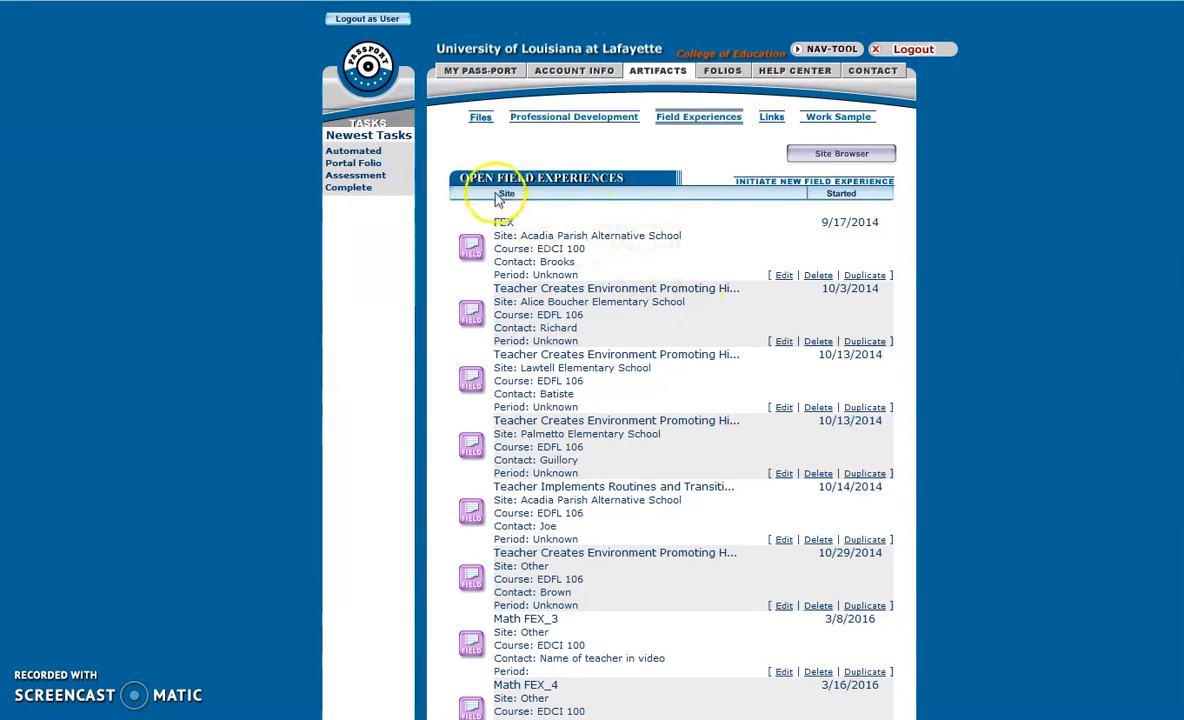
pyautogui.click(776, 186)
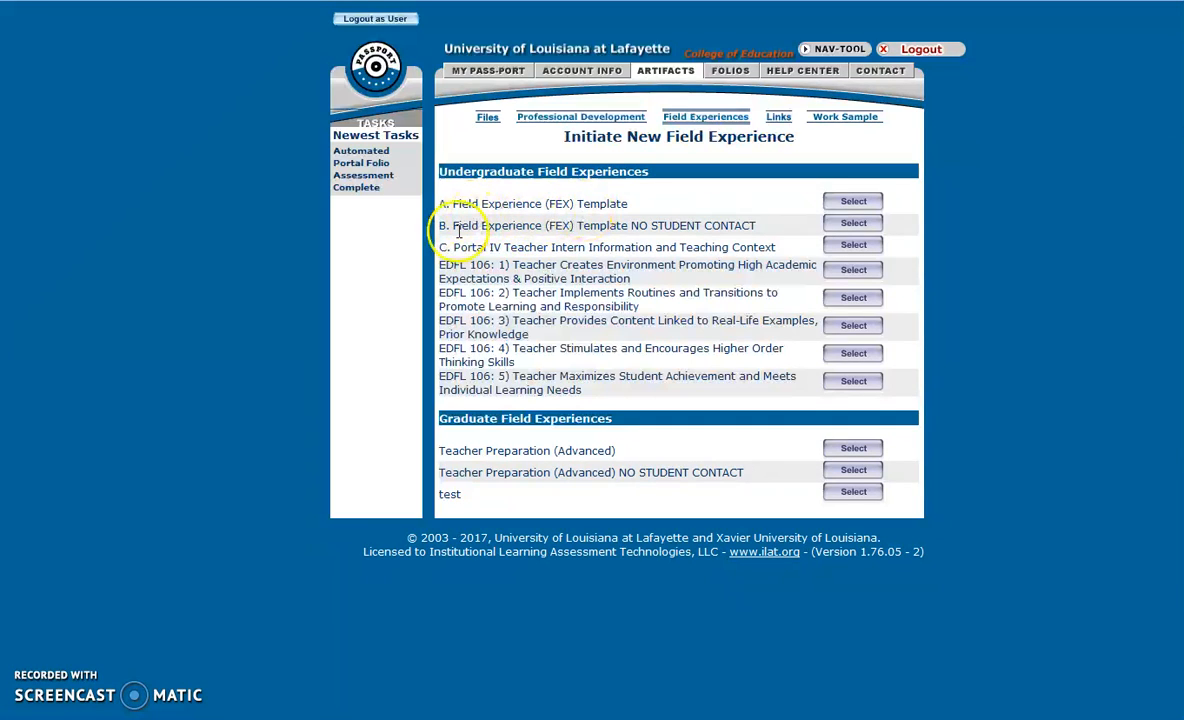
# Review the listed templates, select the Field Experience (FEX) Template, and start entering the name FEX.
pyautogui.moveTo(631, 226); pyautogui.dragTo(763, 229)
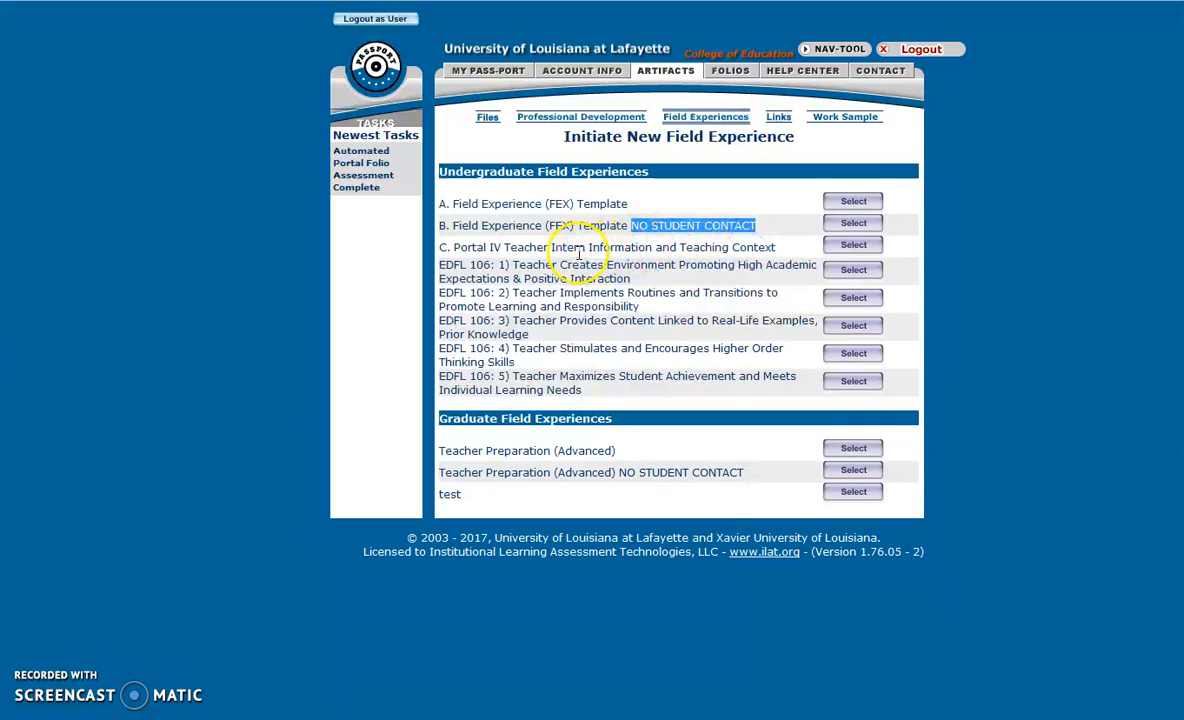
pyautogui.moveTo(452, 246); pyautogui.dragTo(782, 246)
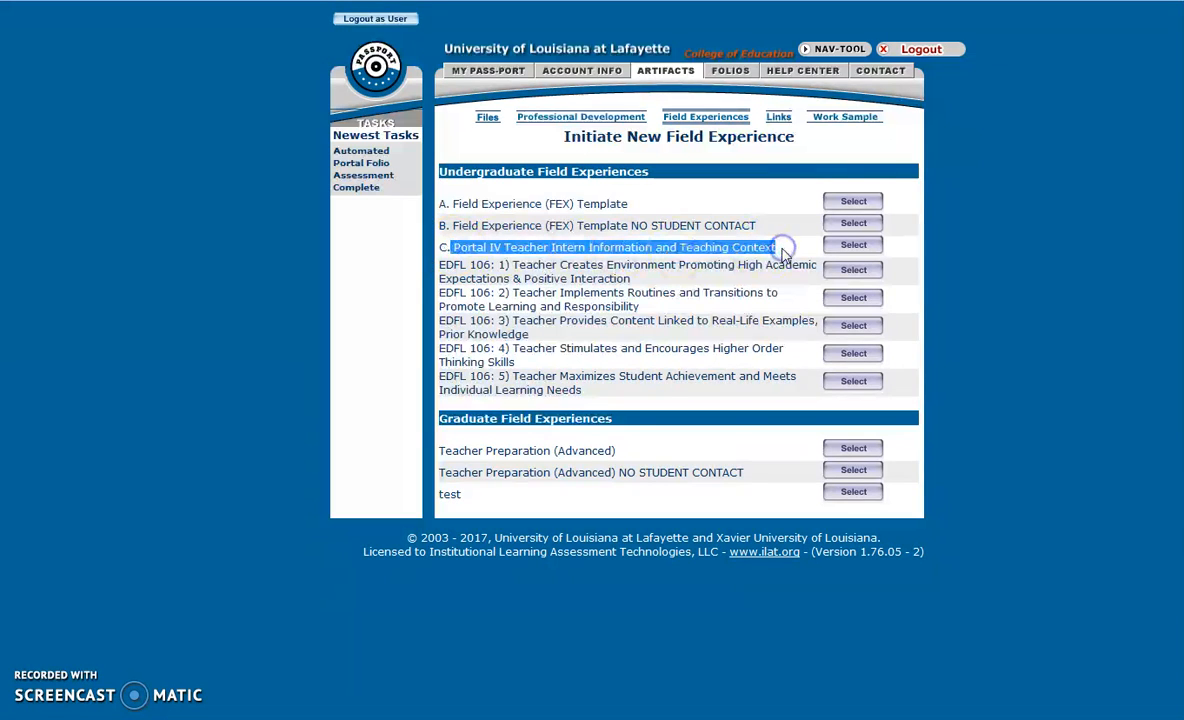
pyautogui.moveTo(442, 265); pyautogui.dragTo(592, 393)
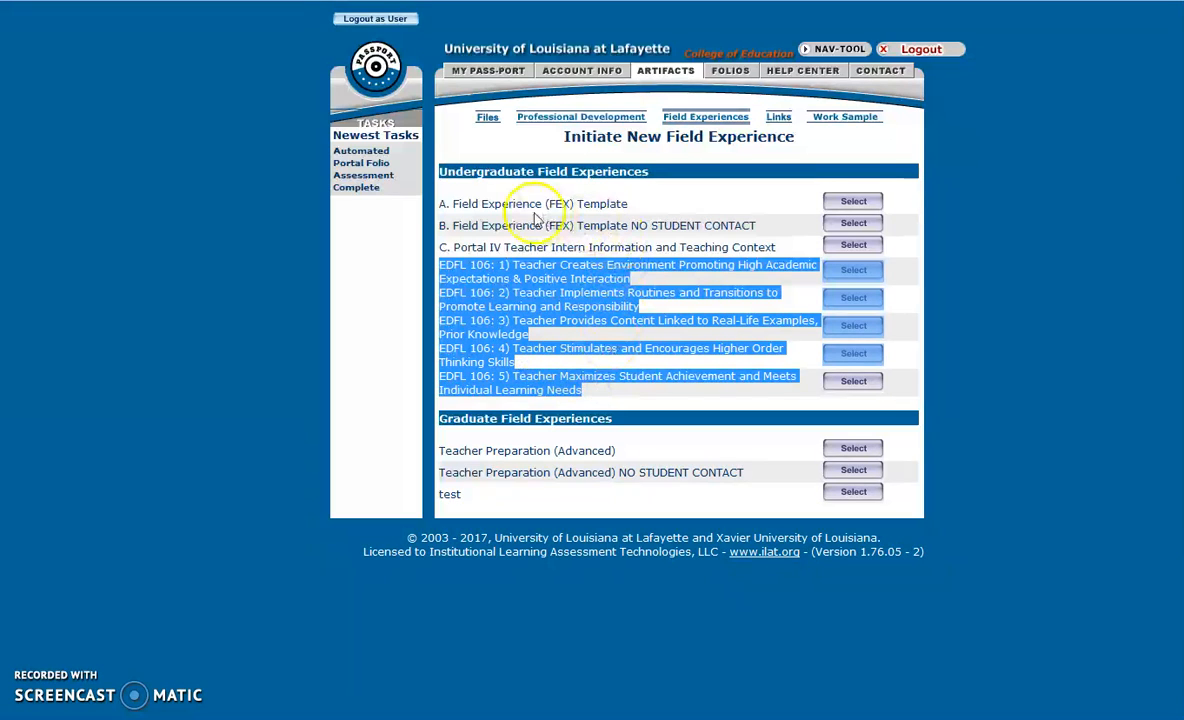
pyautogui.moveTo(452, 204); pyautogui.dragTo(629, 204)
pyautogui.moveTo(452, 225); pyautogui.dragTo(767, 231)
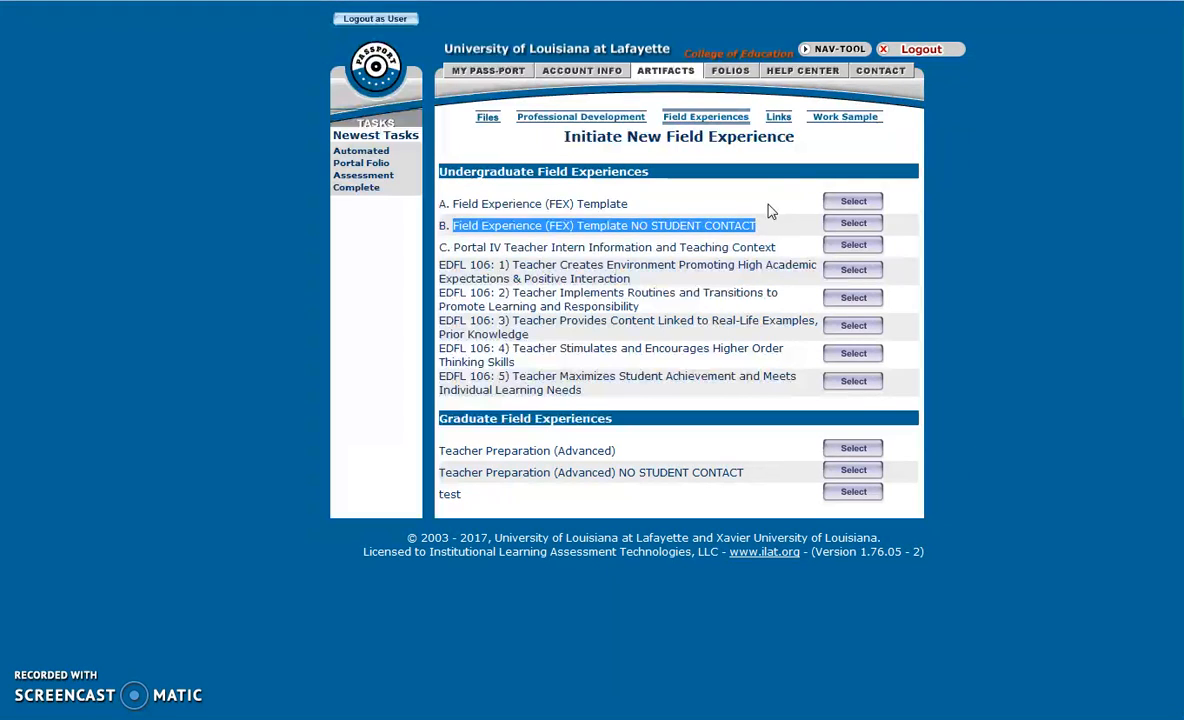
pyautogui.click(855, 202)
pyautogui.click(634, 257)
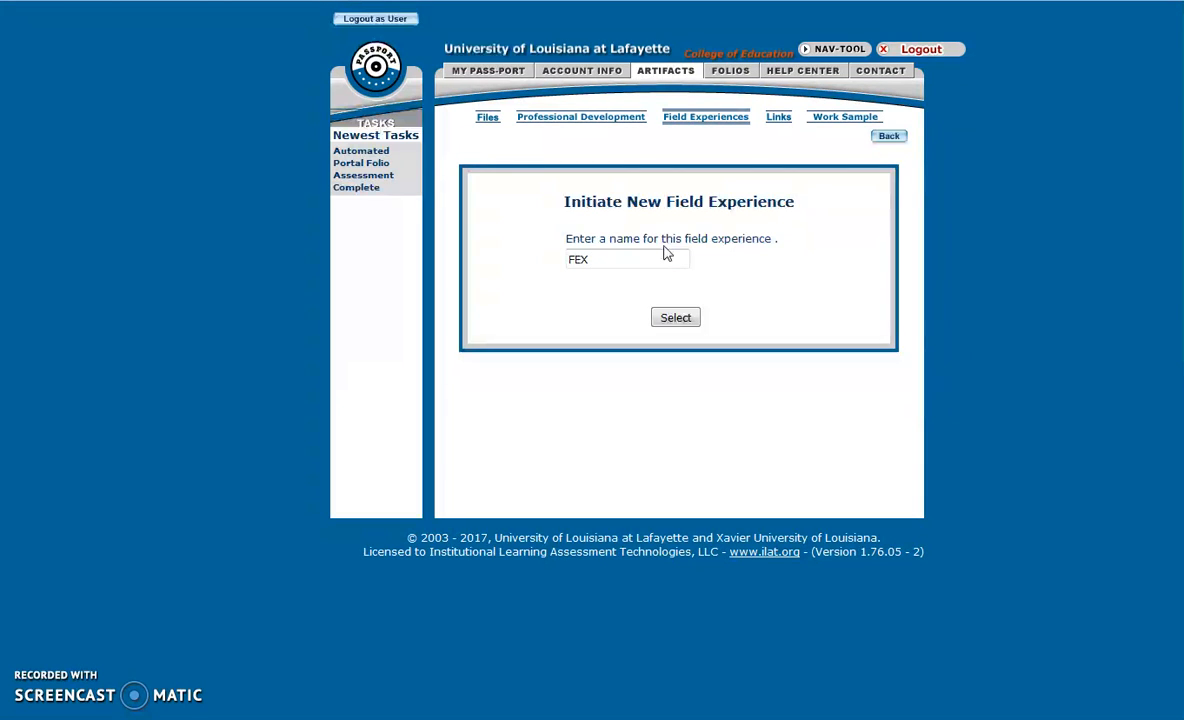
# Confirm the name FEX and set the date to November 8, 2017.
pyautogui.click(675, 318)
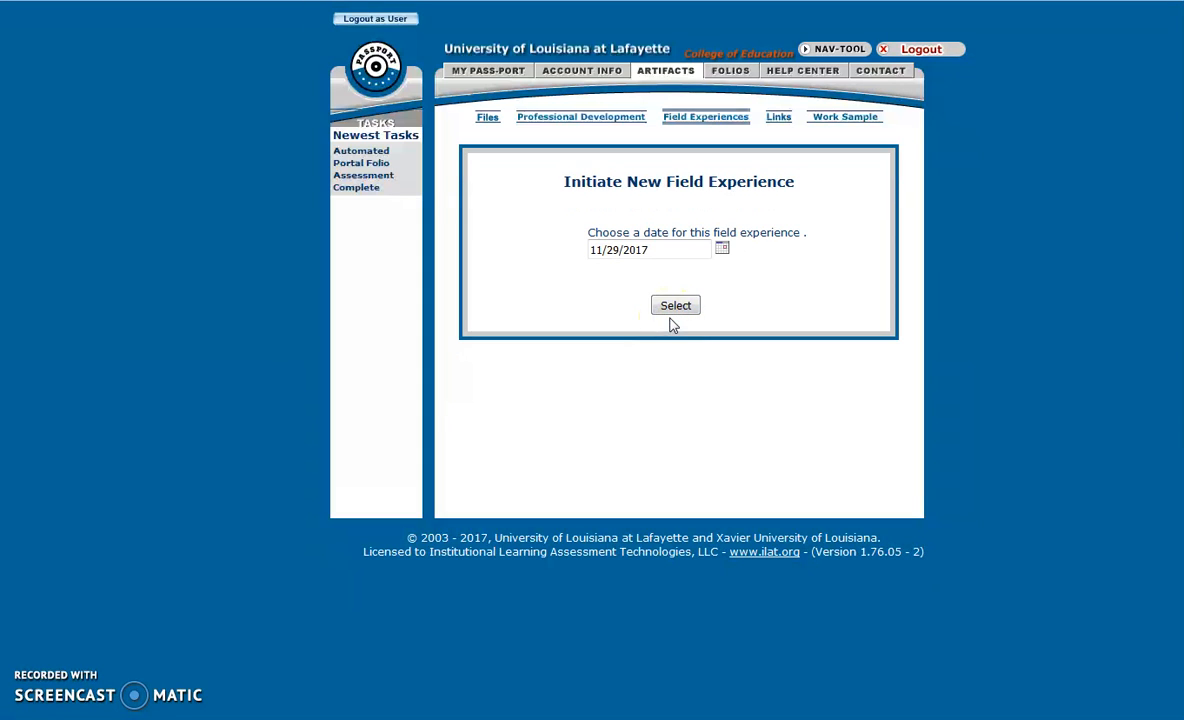
pyautogui.click(722, 249)
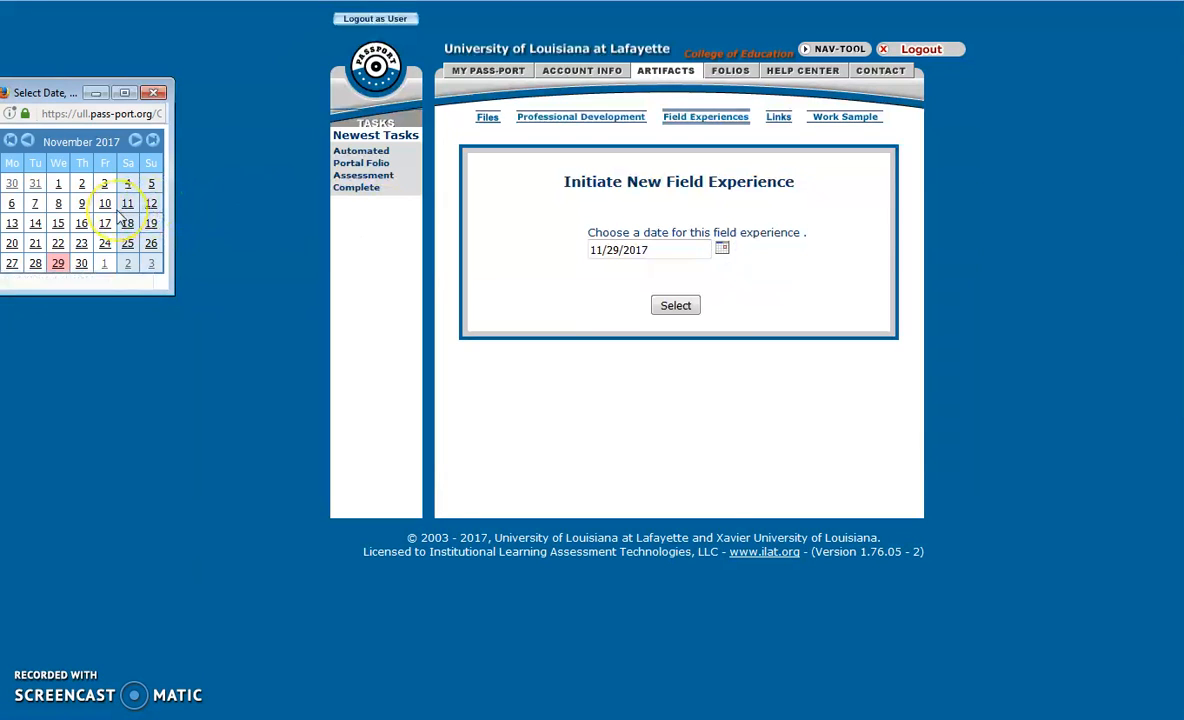
pyautogui.click(59, 205)
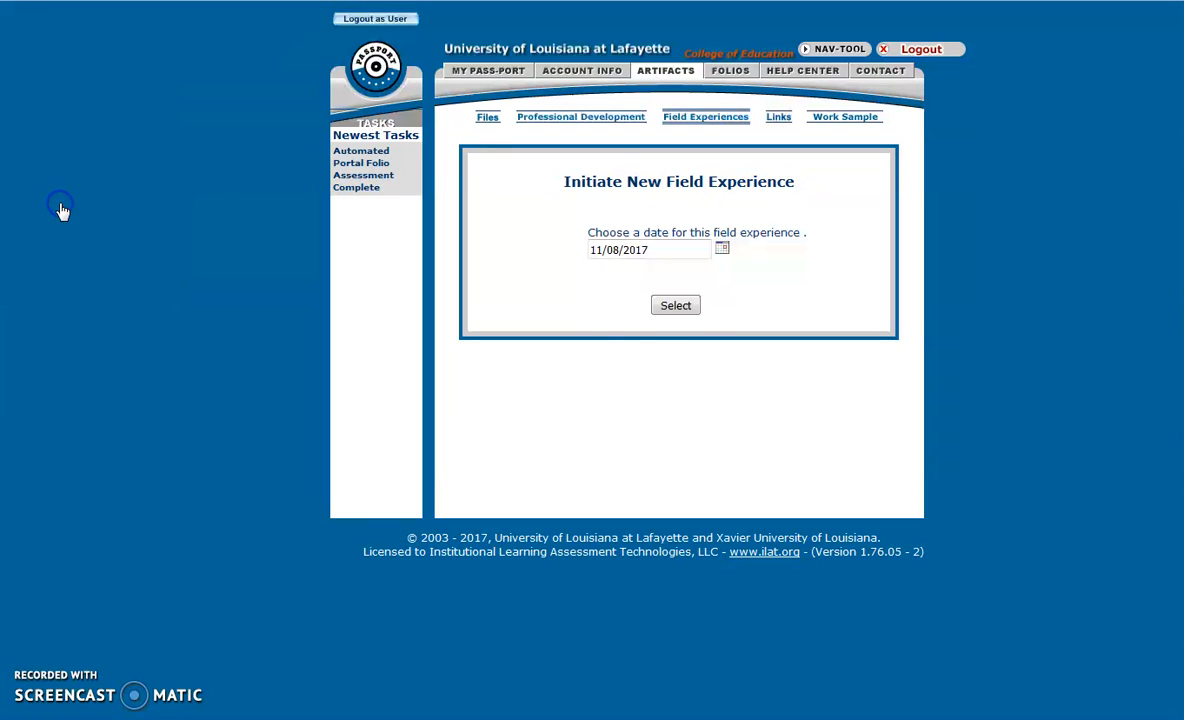
pyautogui.click(657, 307)
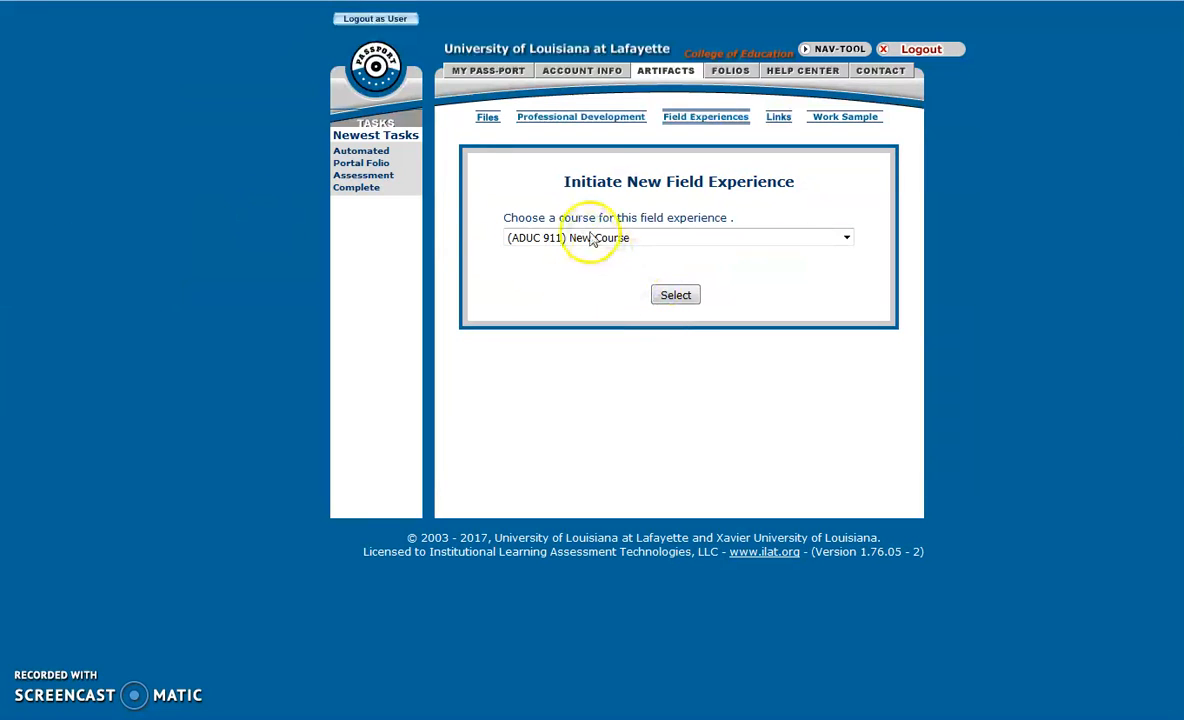
# Assign the field experience to the course EDCI 349 Math Methods I.
pyautogui.click(523, 239)
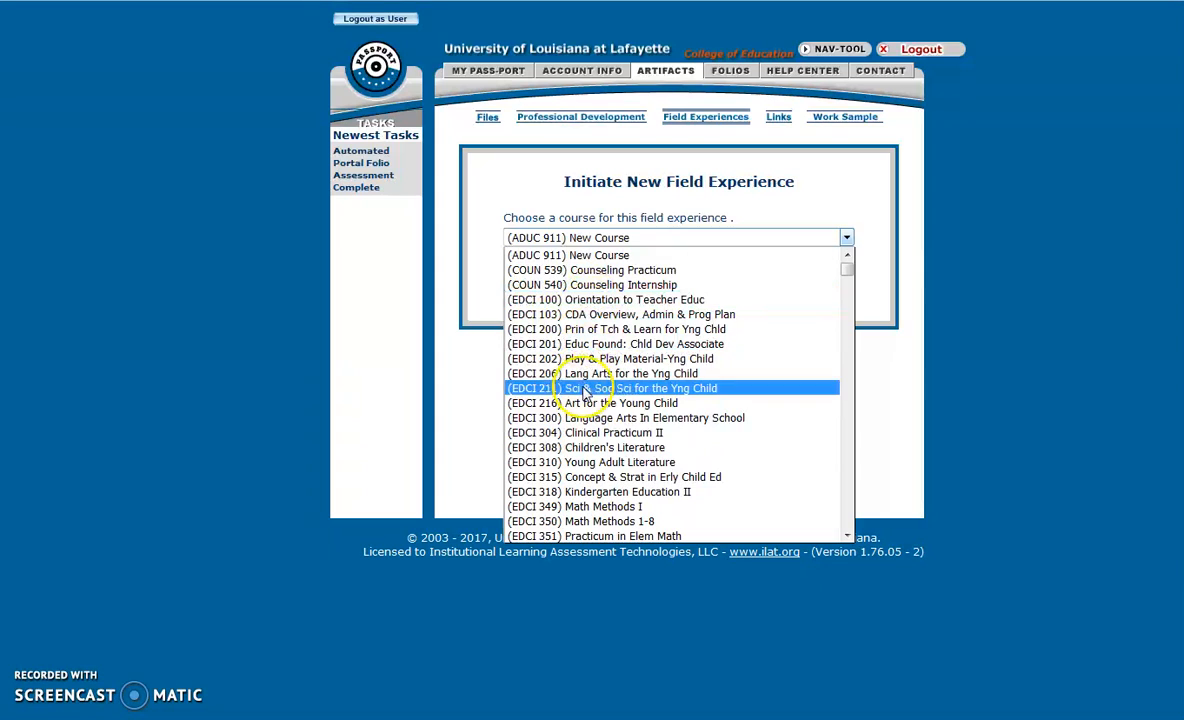
pyautogui.scroll(-2, 585, 392)
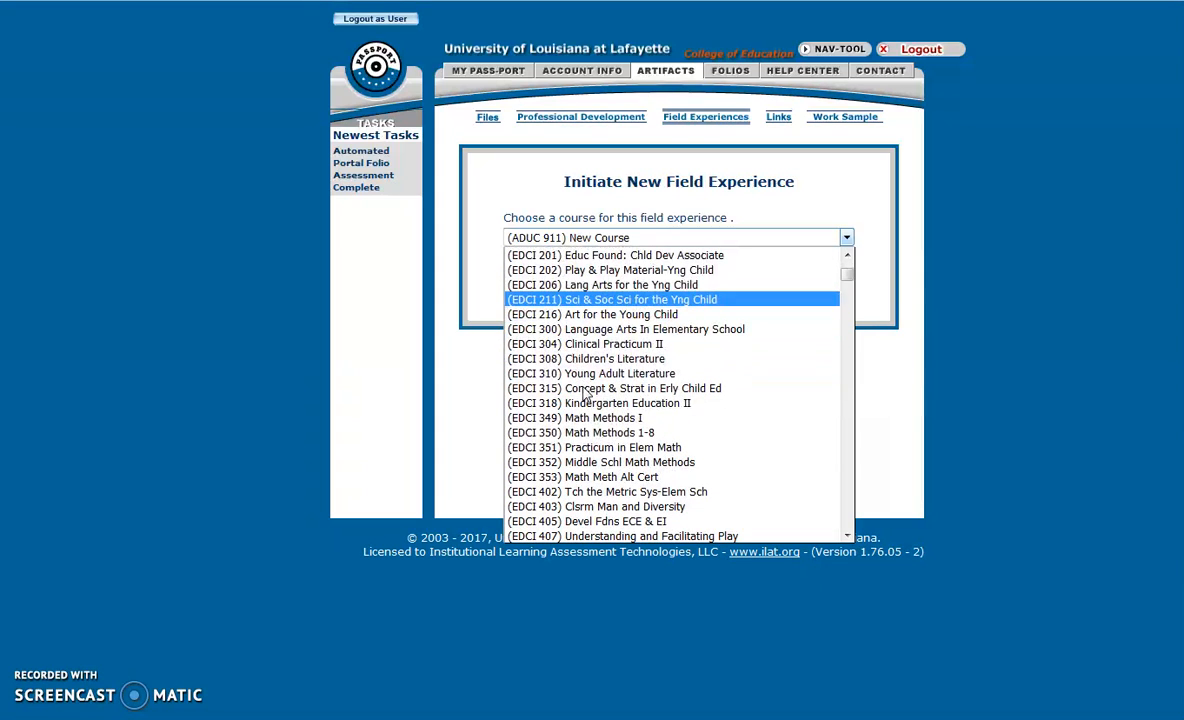
pyautogui.click(581, 419)
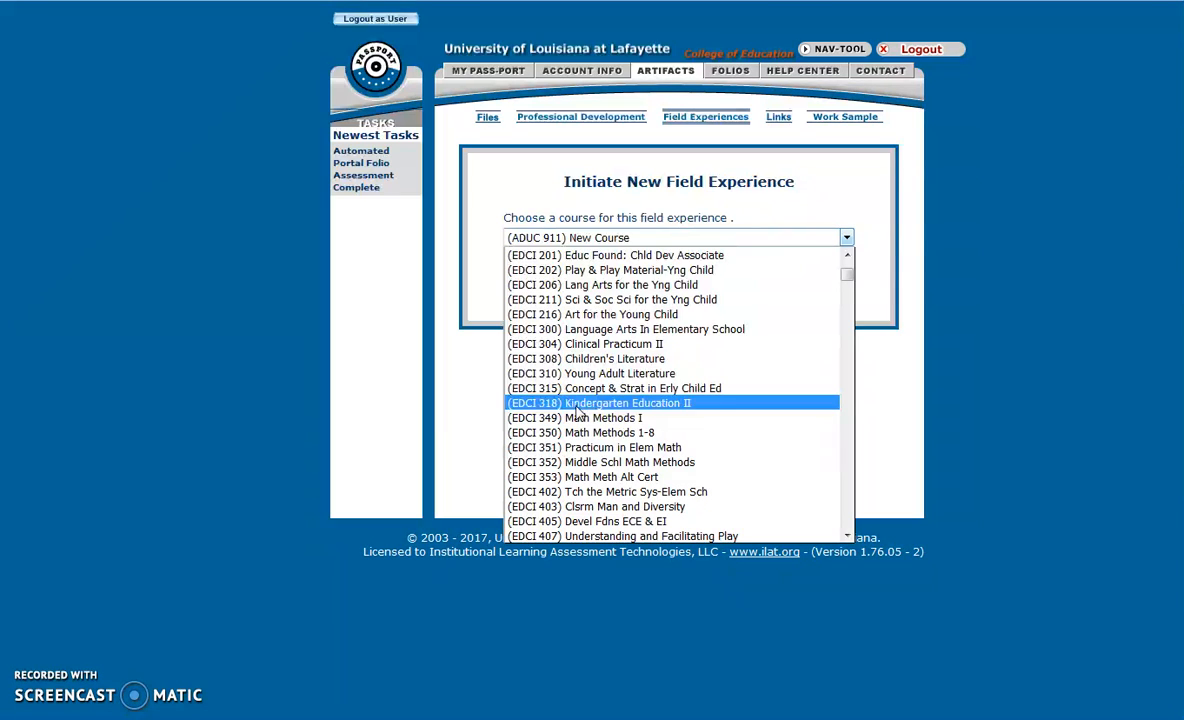
pyautogui.click(578, 420)
pyautogui.click(673, 293)
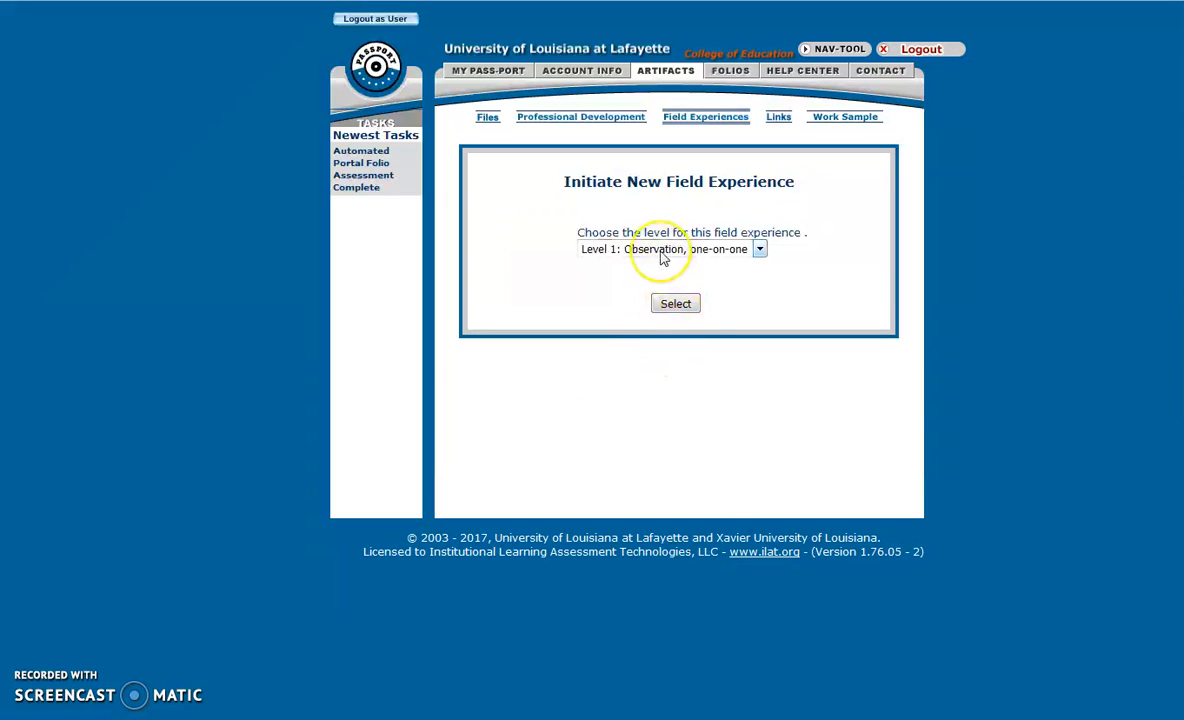
# Submit 'Level 2: Small group, whole class' as the experience level.
pyautogui.click(660, 252)
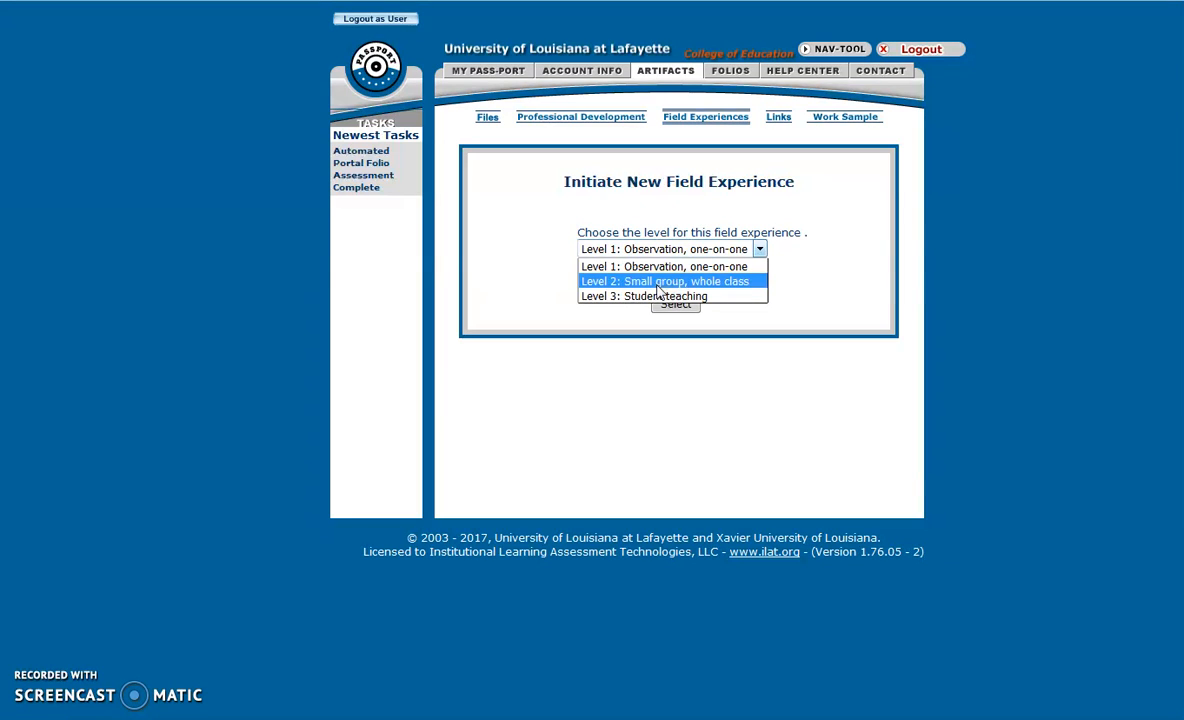
pyautogui.click(659, 283)
pyautogui.click(668, 305)
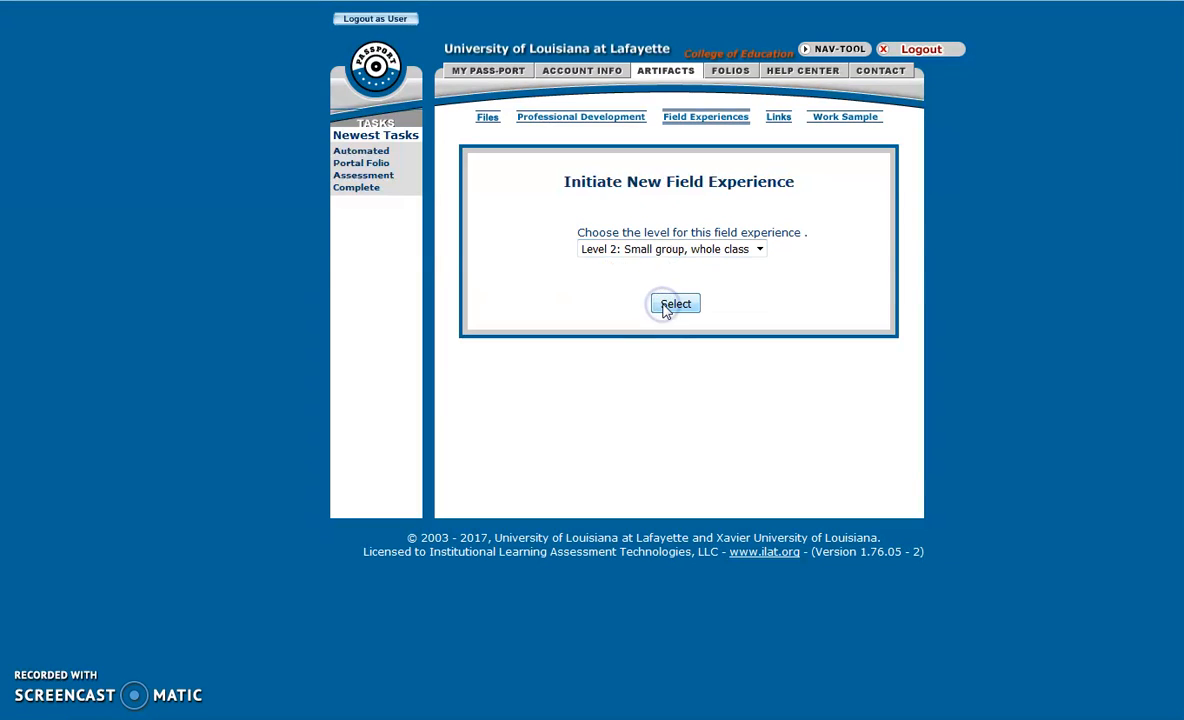
pyautogui.click(661, 249)
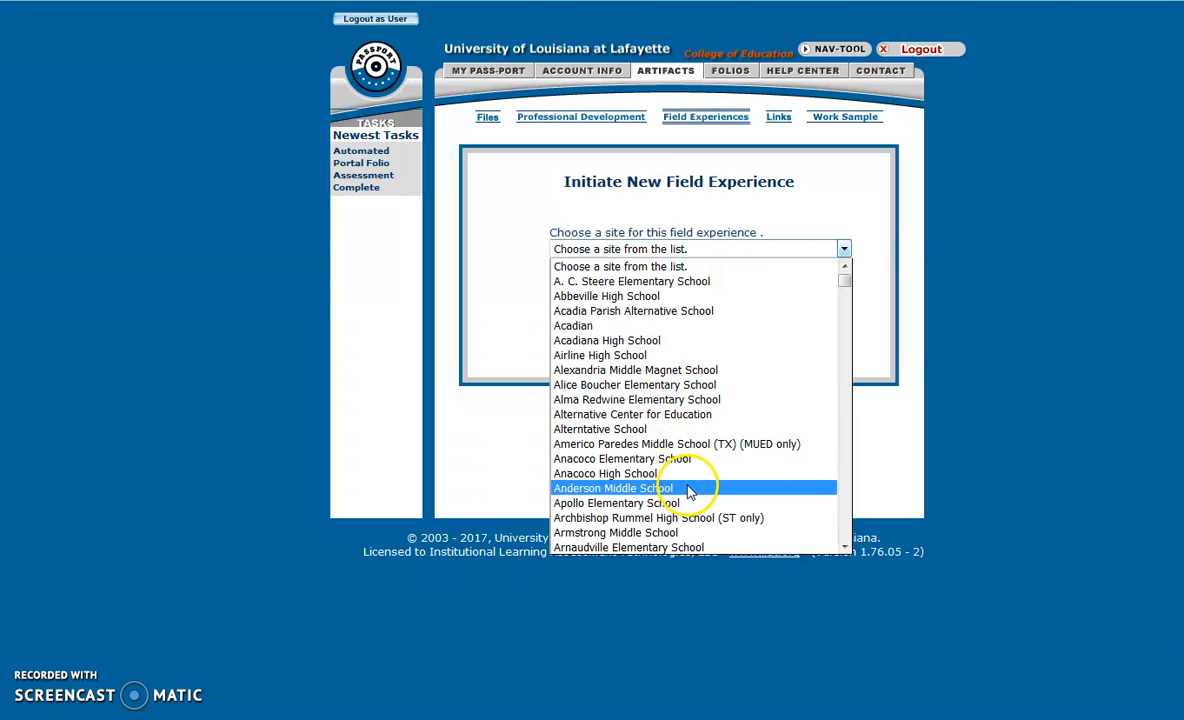
# Choose Other as the field experience site.
pyautogui.scroll(-10, 688, 490)
pyautogui.scroll(-4, 688, 490)
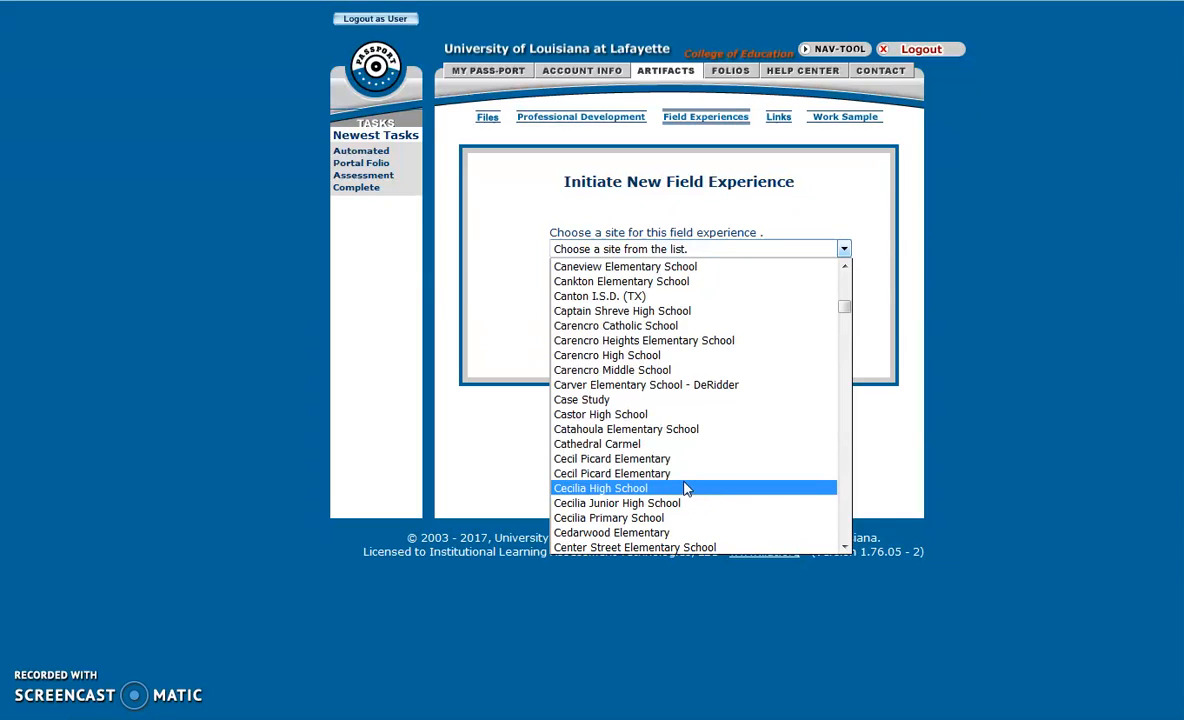
pyautogui.press('o')
pyautogui.scroll(-3, 686, 486)
pyautogui.scroll(-1, 686, 486)
pyautogui.click(655, 478)
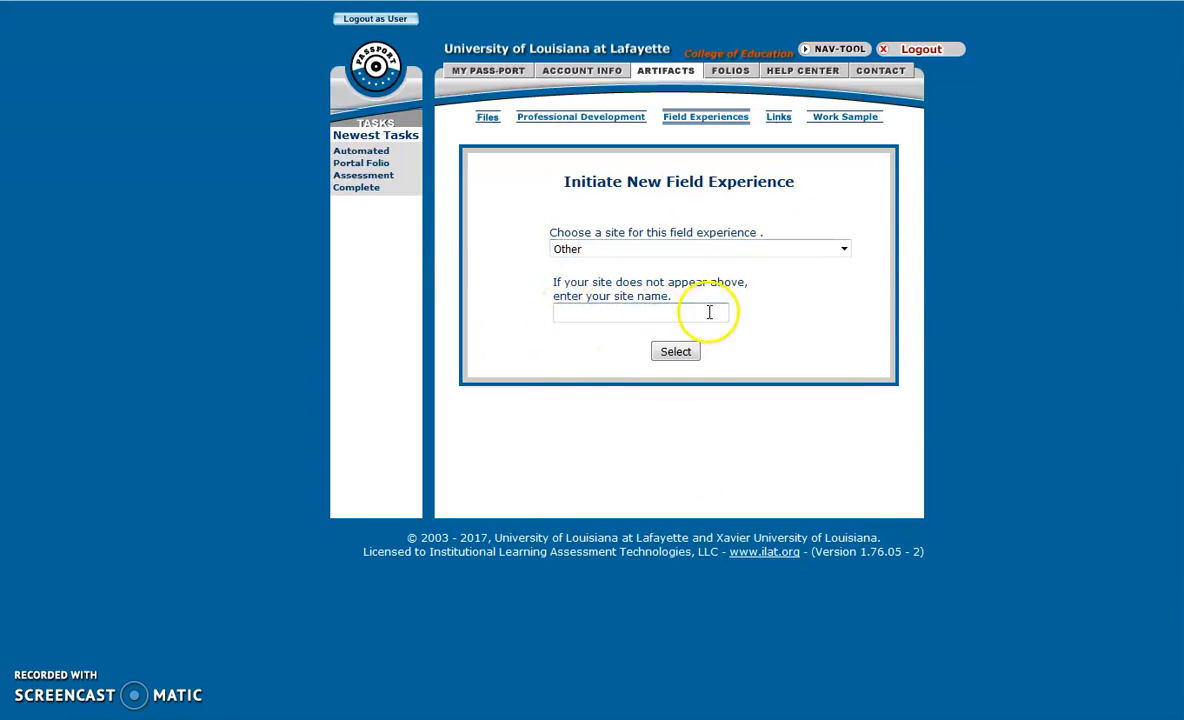
pyautogui.click(687, 355)
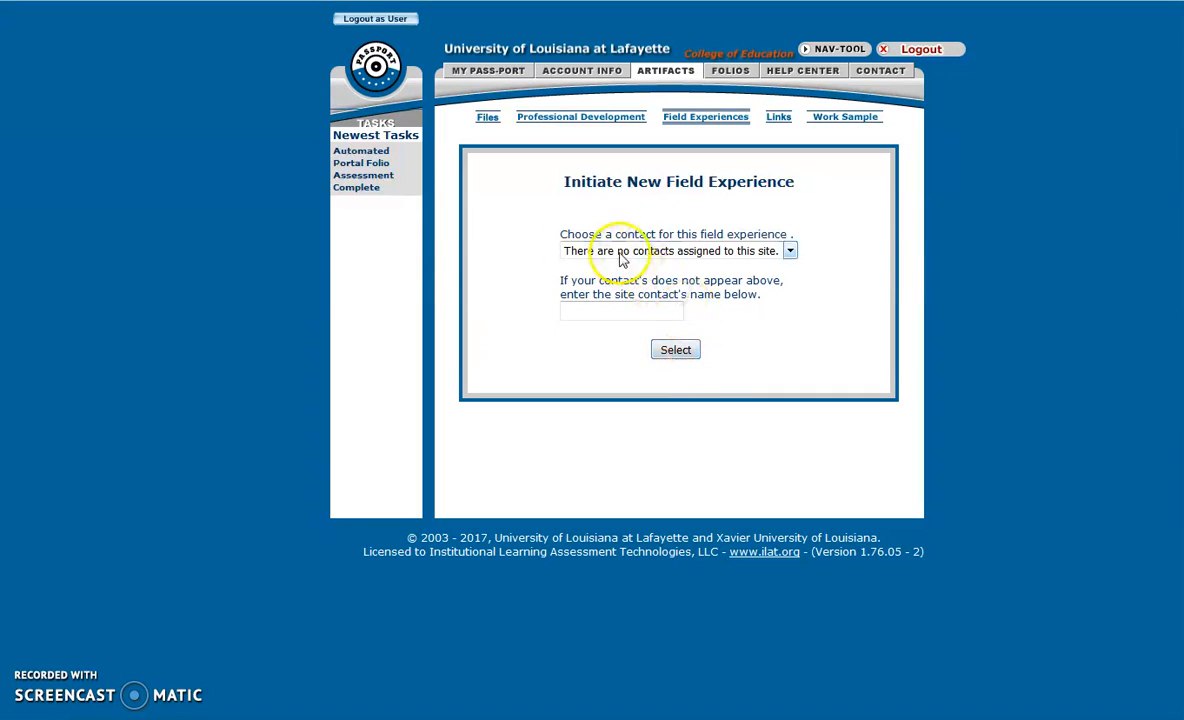
# Enter the site contact's name and submit it.
pyautogui.click(622, 255)
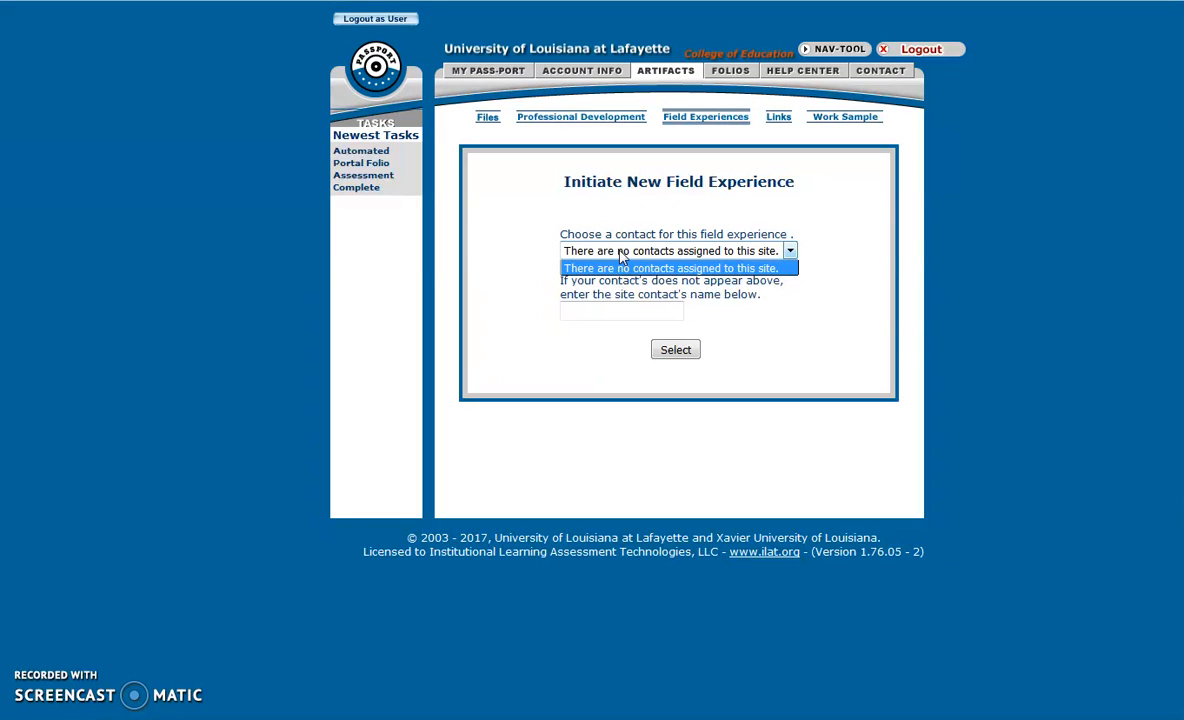
pyautogui.click(619, 313)
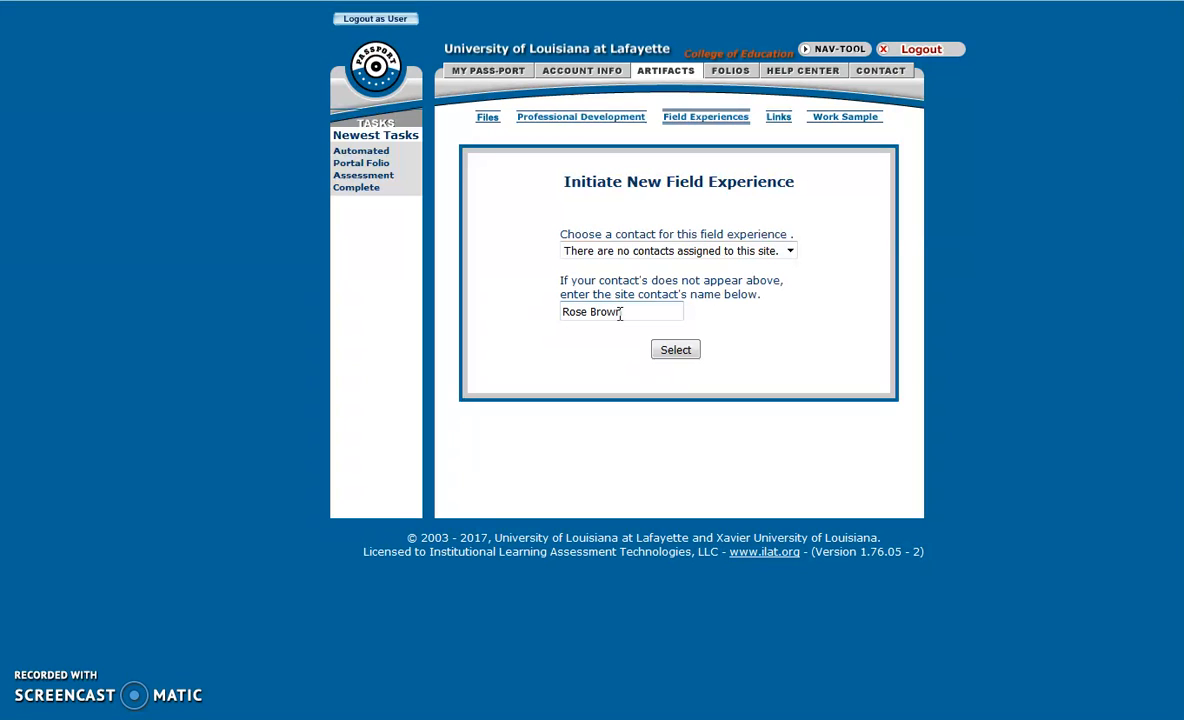
pyautogui.click(676, 349)
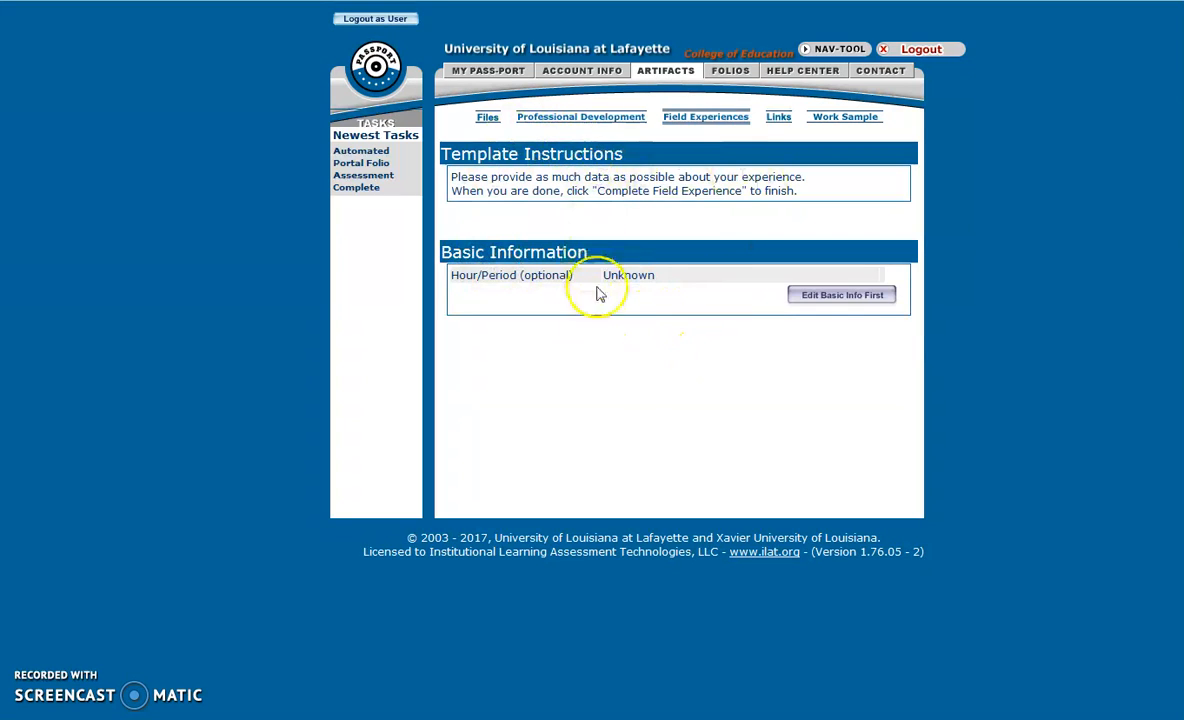
# Save Basic Information with 20 participants and 15 hours.
pyautogui.click(850, 296)
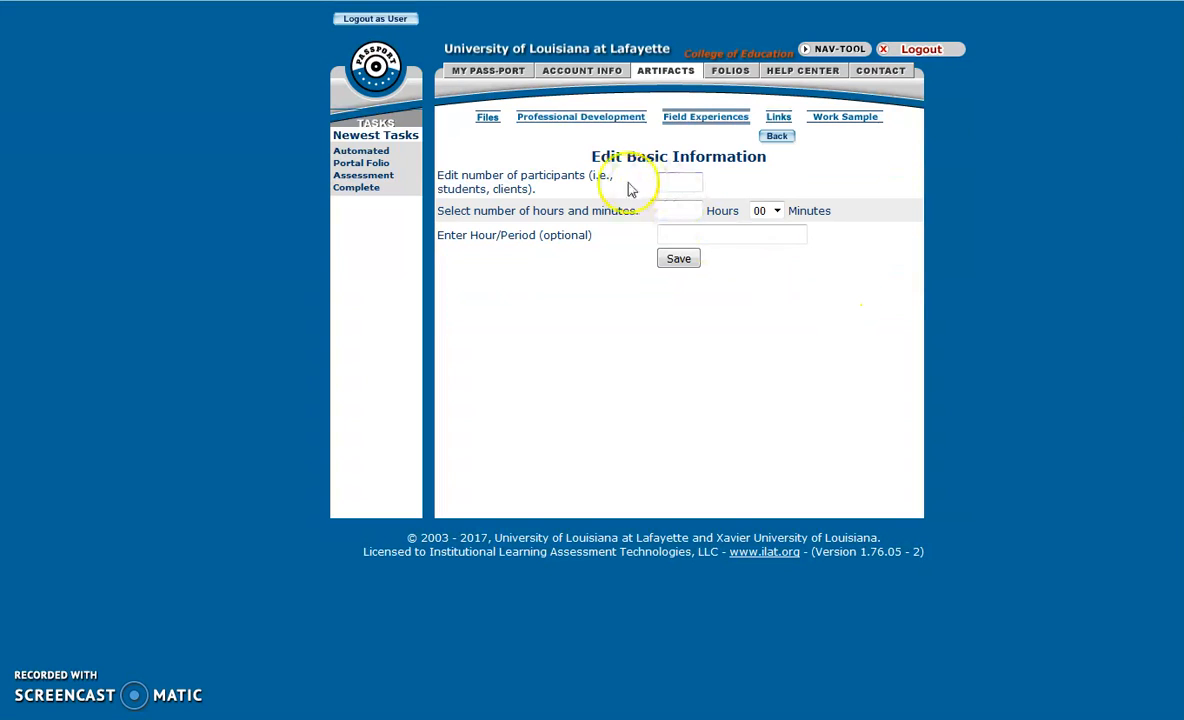
pyautogui.click(678, 183)
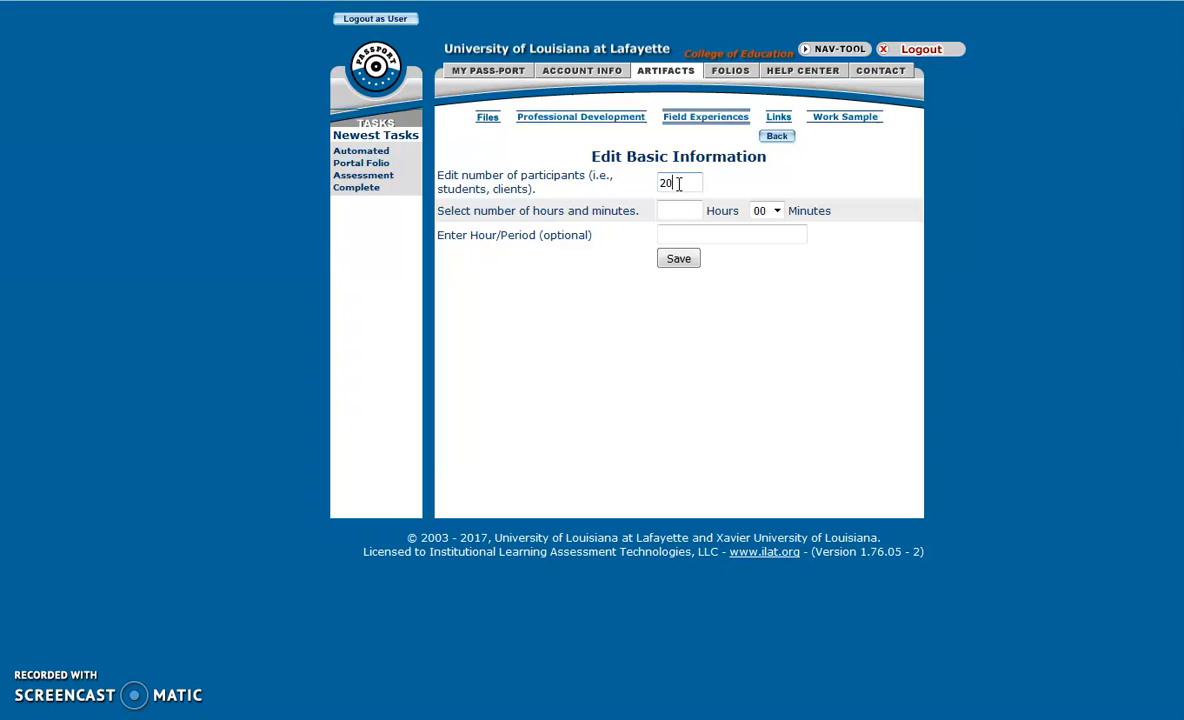
pyautogui.click(675, 209)
pyautogui.write('15')
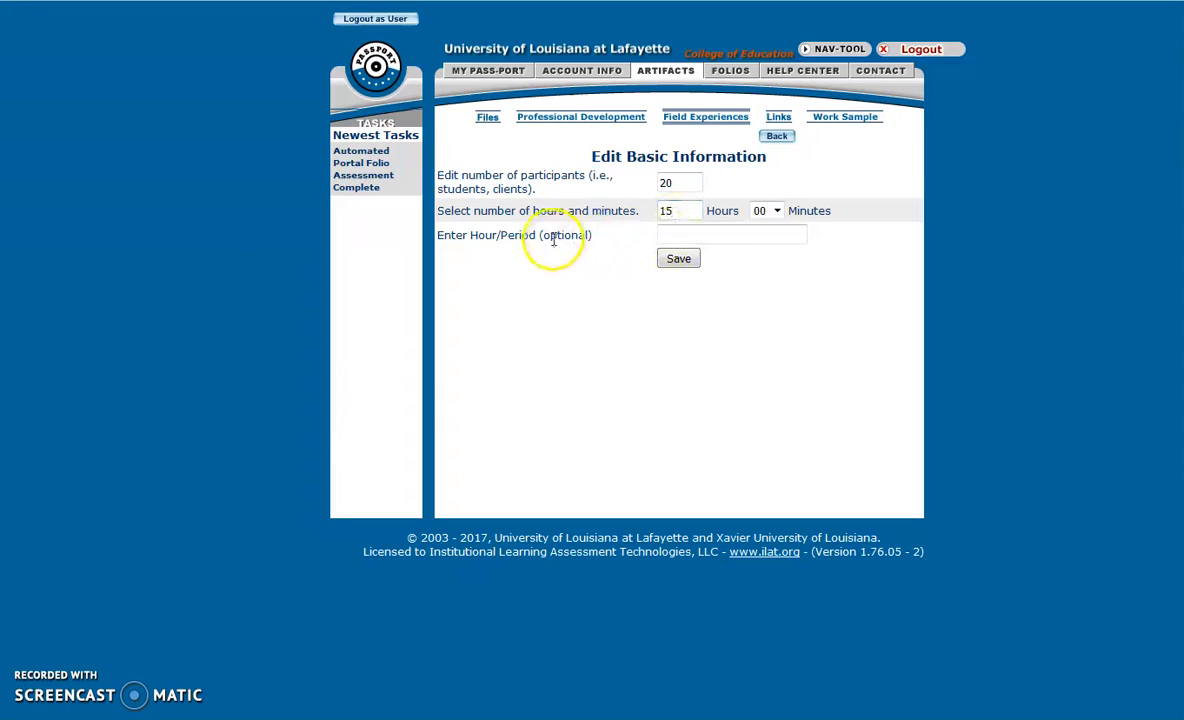
pyautogui.moveTo(542, 237); pyautogui.dragTo(591, 231)
pyautogui.click(684, 262)
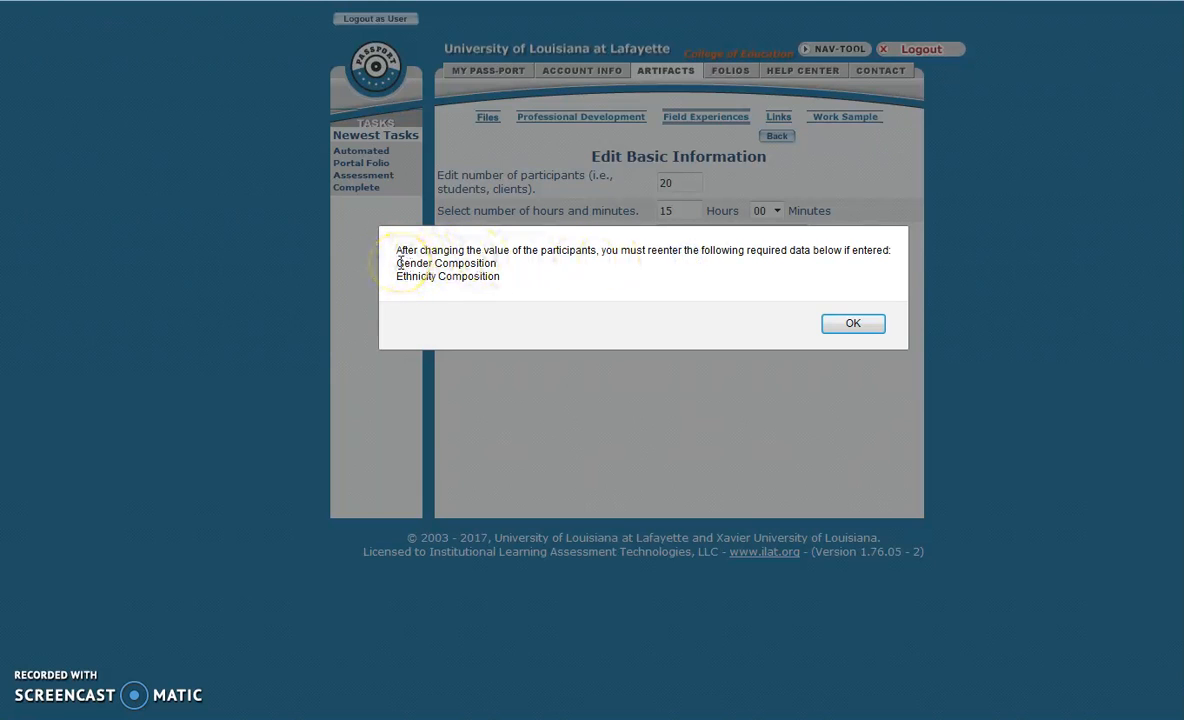
# Acknowledge the warning to re-enter Gender and Ethnicity Composition data.
pyautogui.doubleClick(555, 253)
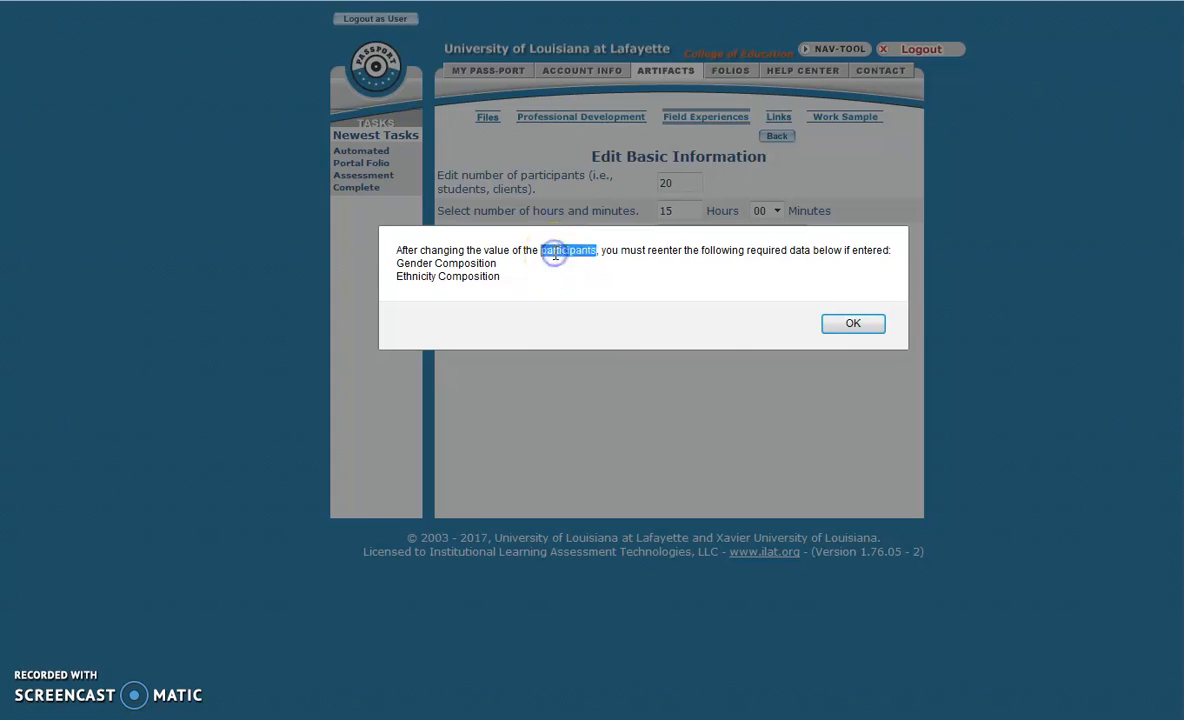
pyautogui.click(397, 264)
pyautogui.moveTo(397, 264); pyautogui.dragTo(497, 265)
pyautogui.moveTo(396, 276); pyautogui.dragTo(502, 276)
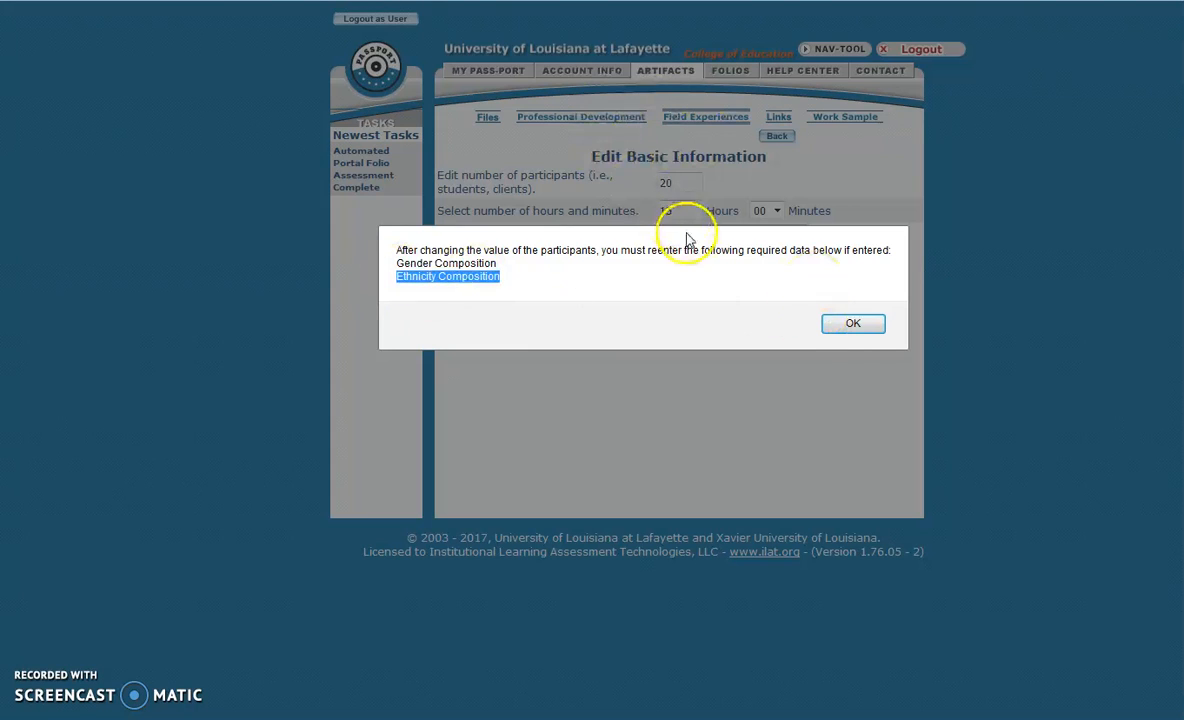
pyautogui.click(853, 323)
pyautogui.click(853, 324)
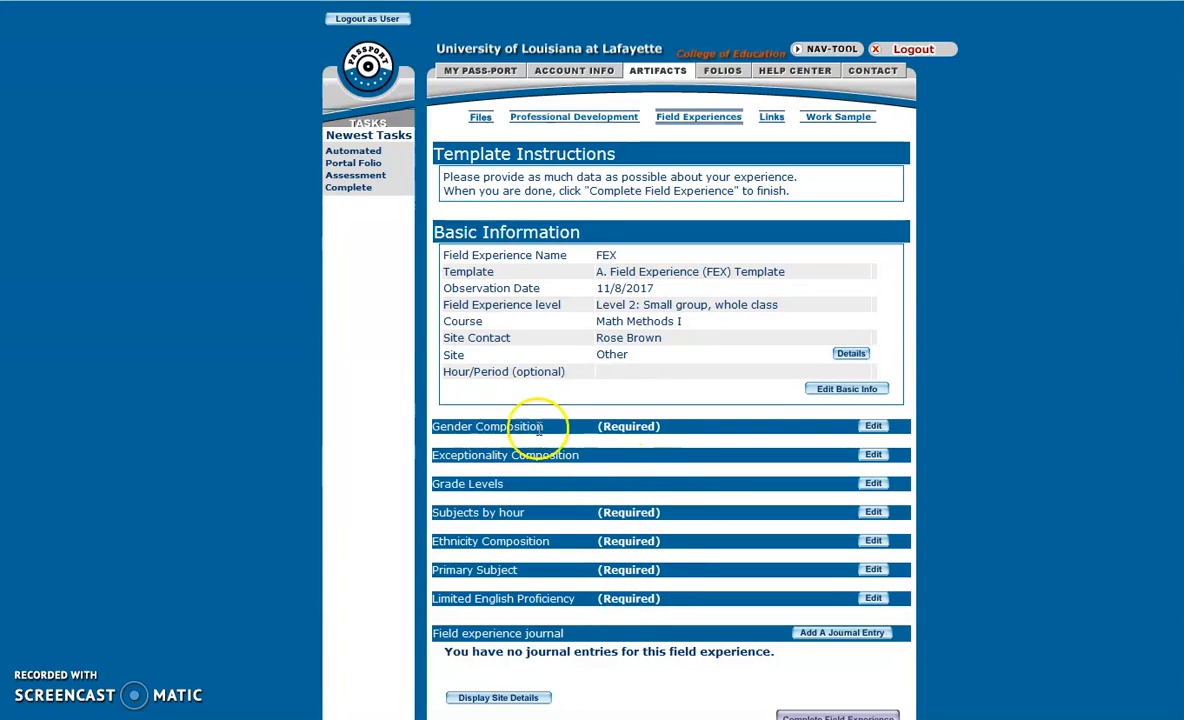
# Save Gender Composition as Female 15 and Male 5.
pyautogui.click(873, 426)
pyautogui.click(672, 244)
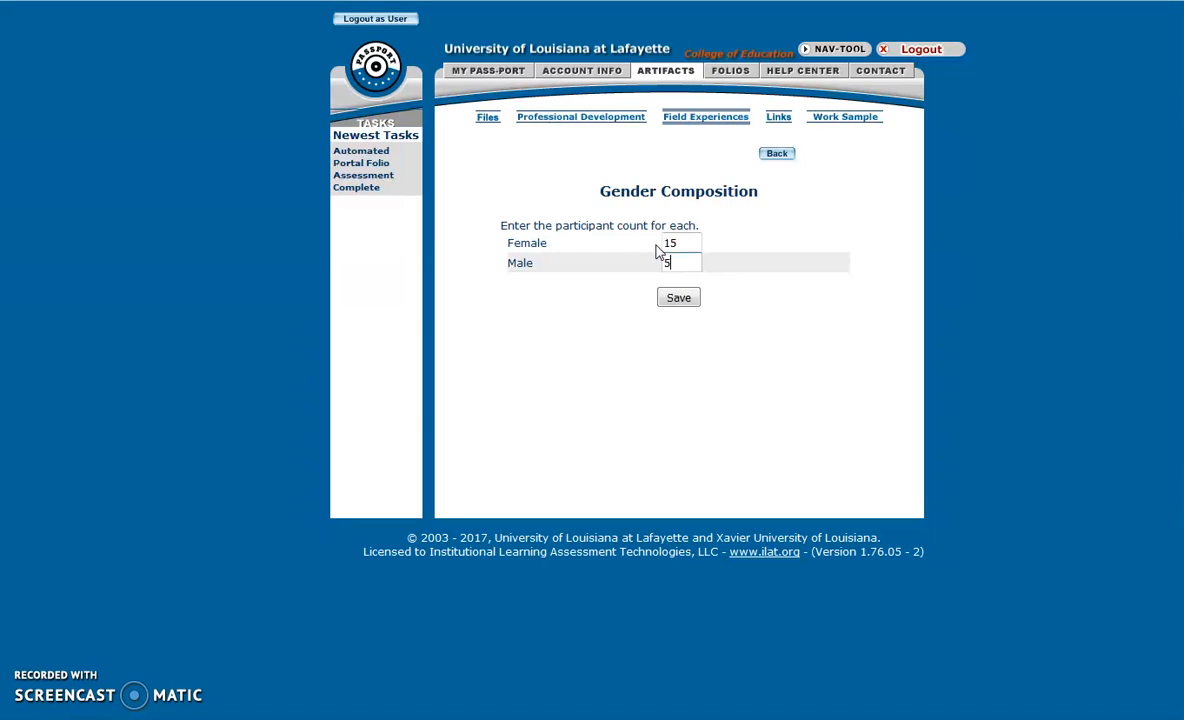
pyautogui.click(676, 297)
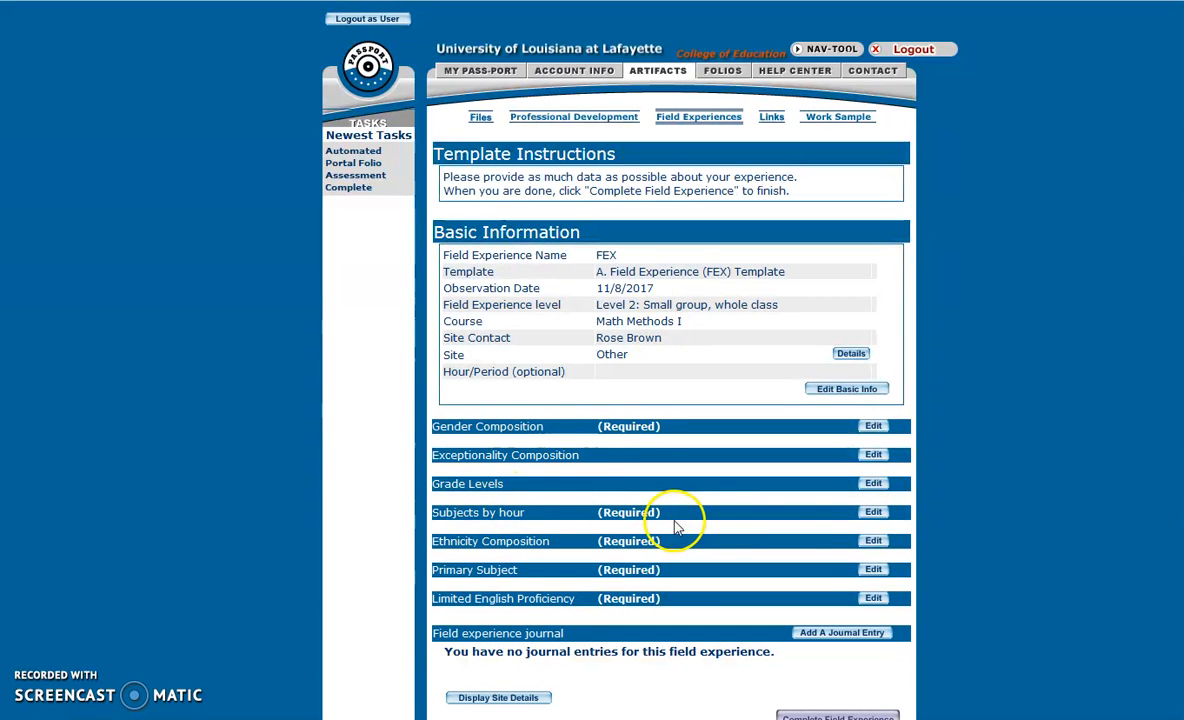
# Record 15 hours for Mathematics under Subjects by hour.
pyautogui.click(873, 513)
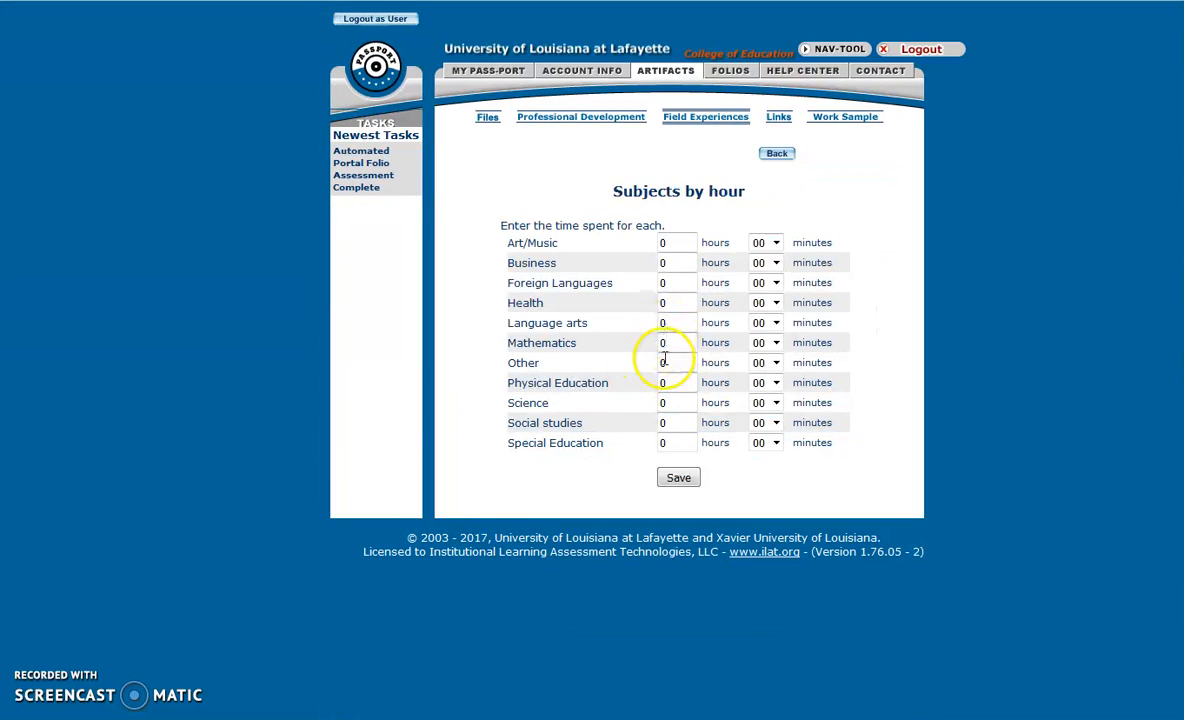
pyautogui.moveTo(670, 342); pyautogui.dragTo(649, 344)
pyautogui.write('1')
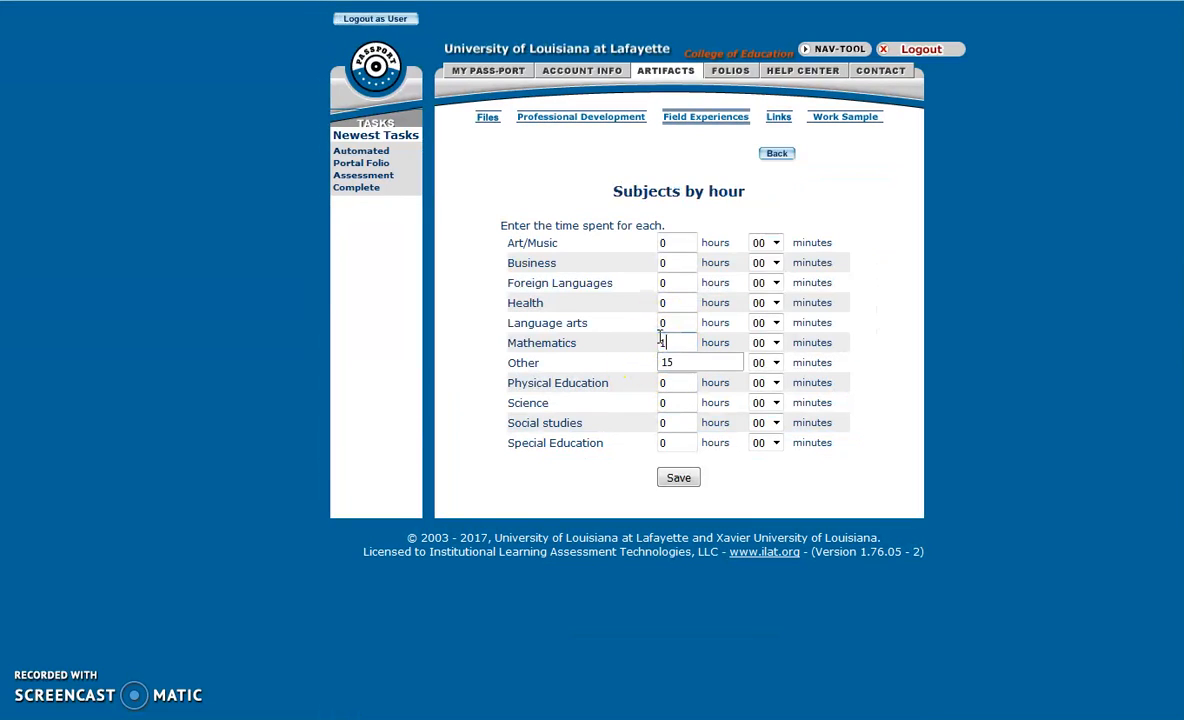
pyautogui.write('5')
pyautogui.click(672, 477)
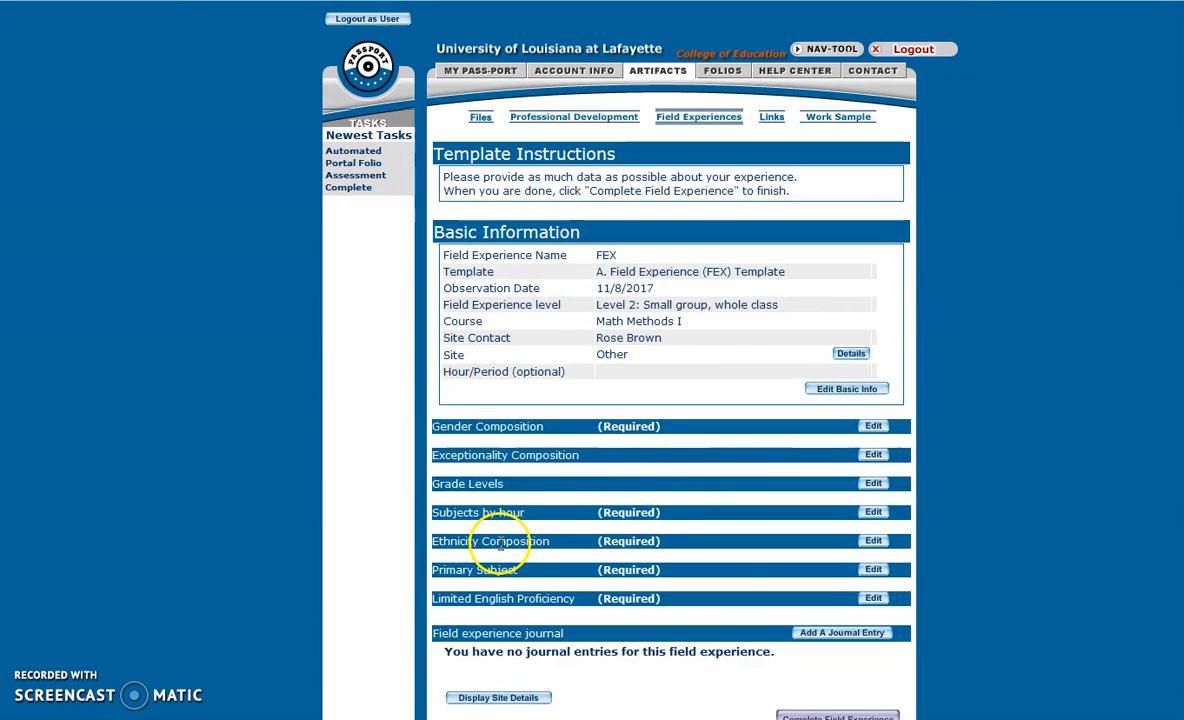
# Save Ethnicity Composition as 10 Black Non-Hispanic, 5 Hispanic, 5 White Non-Hispanic.
pyautogui.click(872, 540)
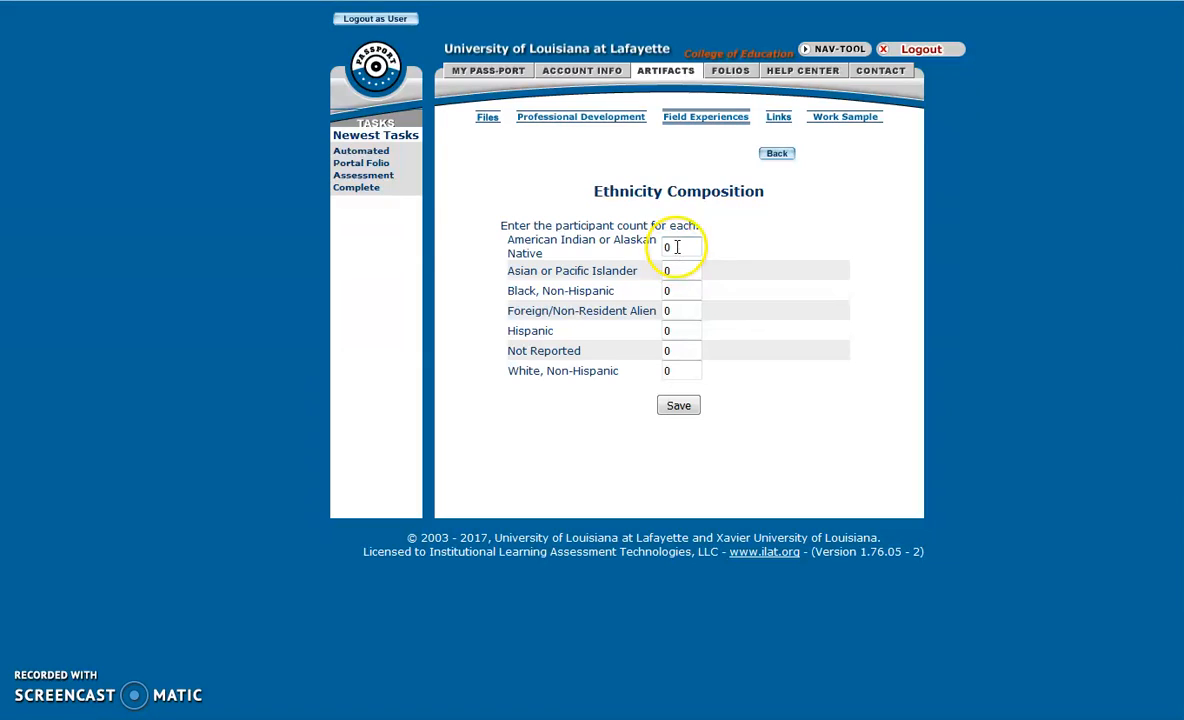
pyautogui.click(661, 291)
pyautogui.write('10')
pyautogui.click(662, 331)
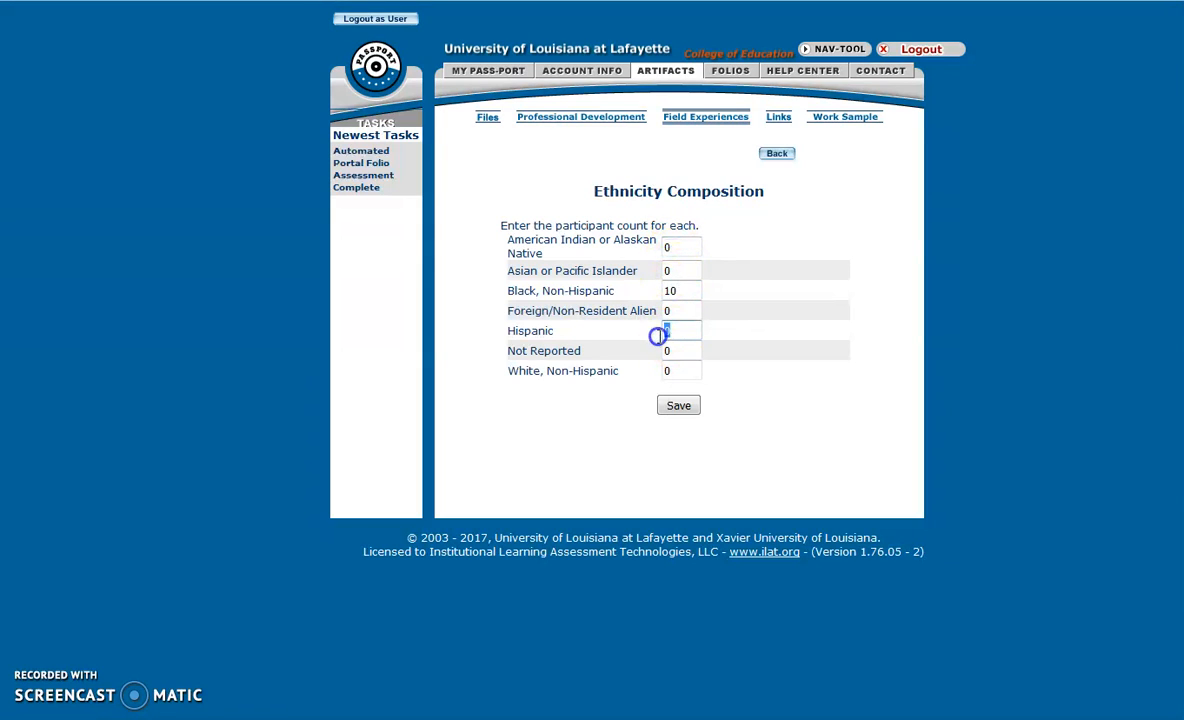
pyautogui.write('5')
pyautogui.click(662, 370)
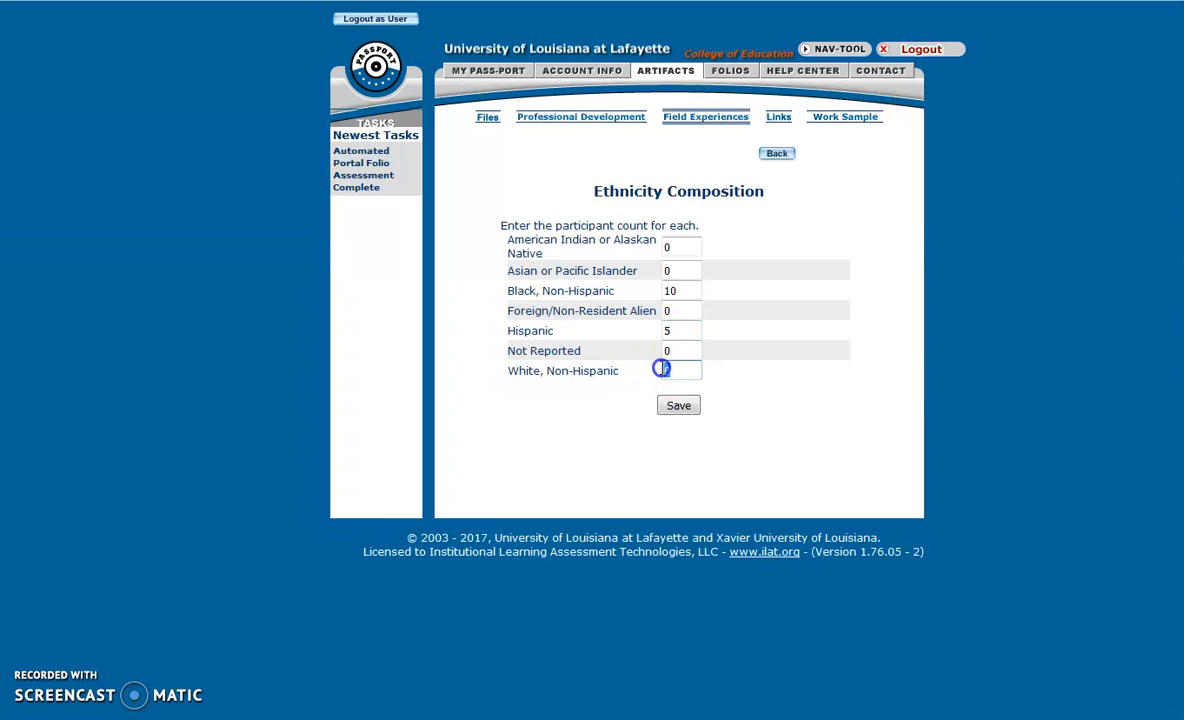
pyautogui.click(682, 410)
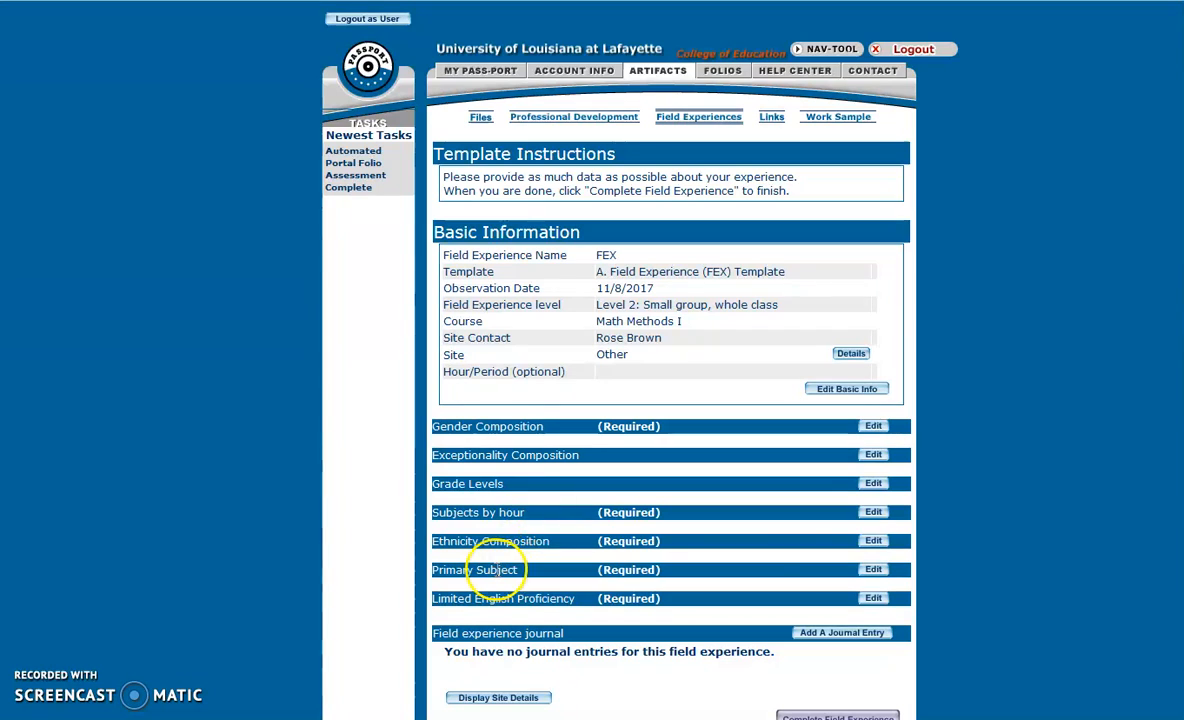
# Save Mathematics as the primary subject and Limited English Proficiency as 0 participants.
pyautogui.click(873, 569)
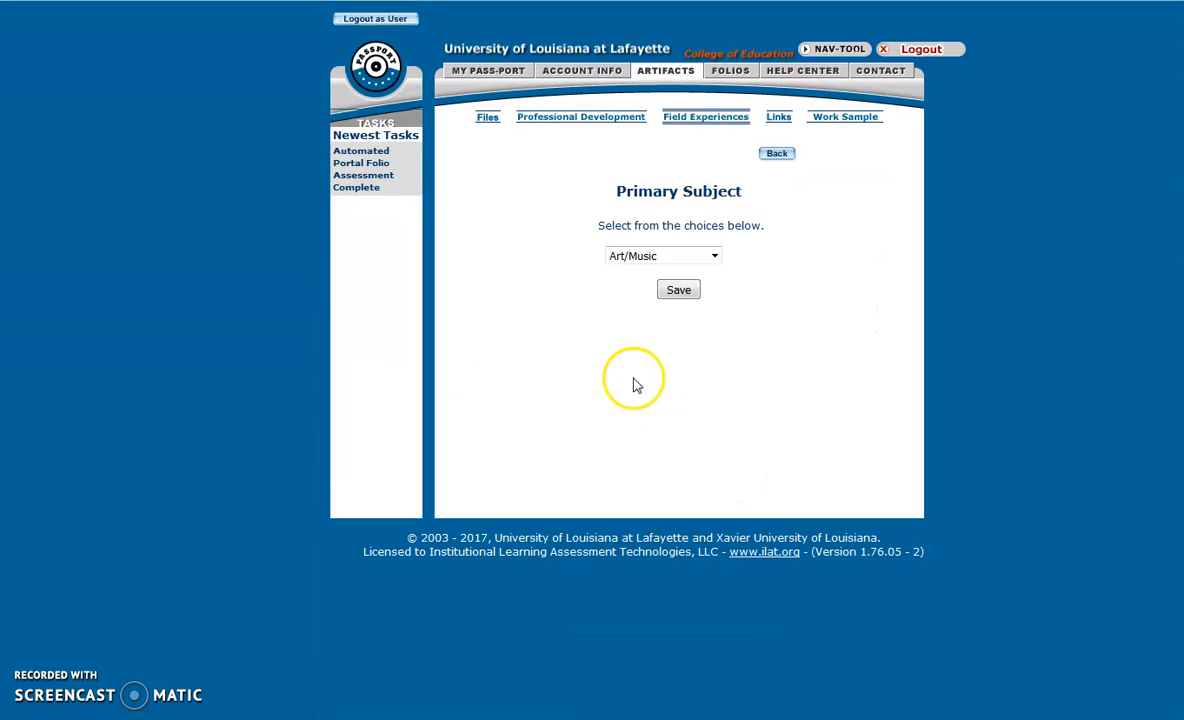
pyautogui.click(645, 258)
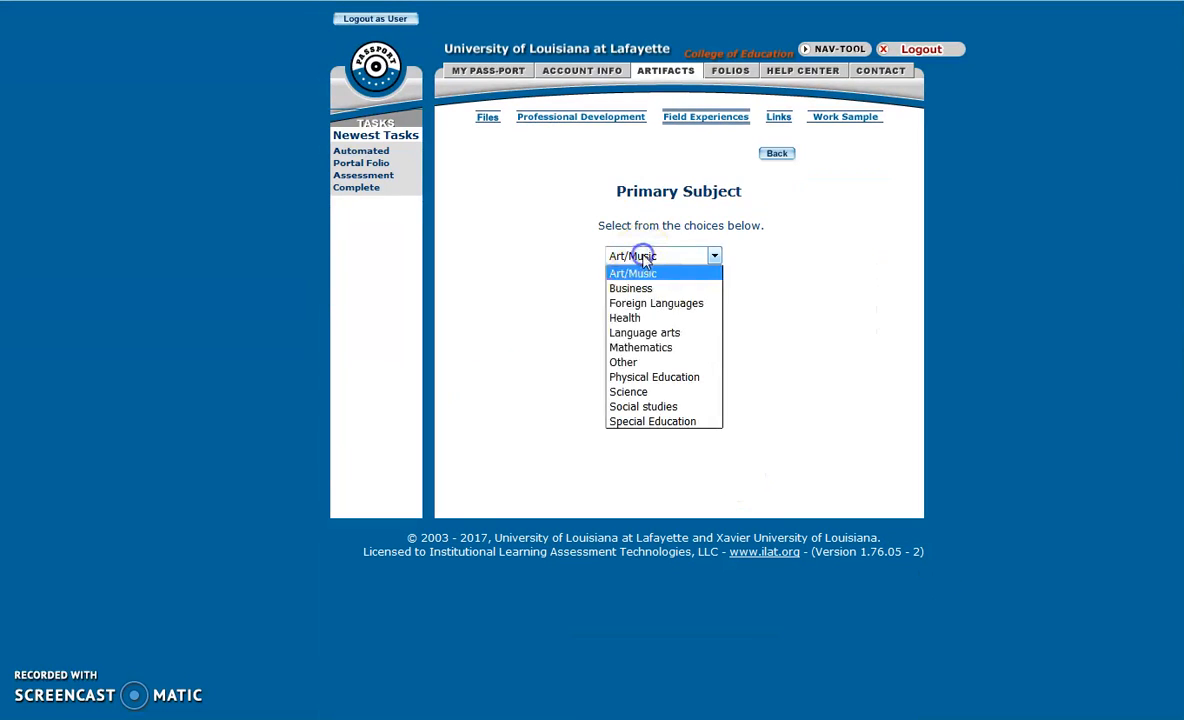
pyautogui.click(646, 344)
pyautogui.click(676, 290)
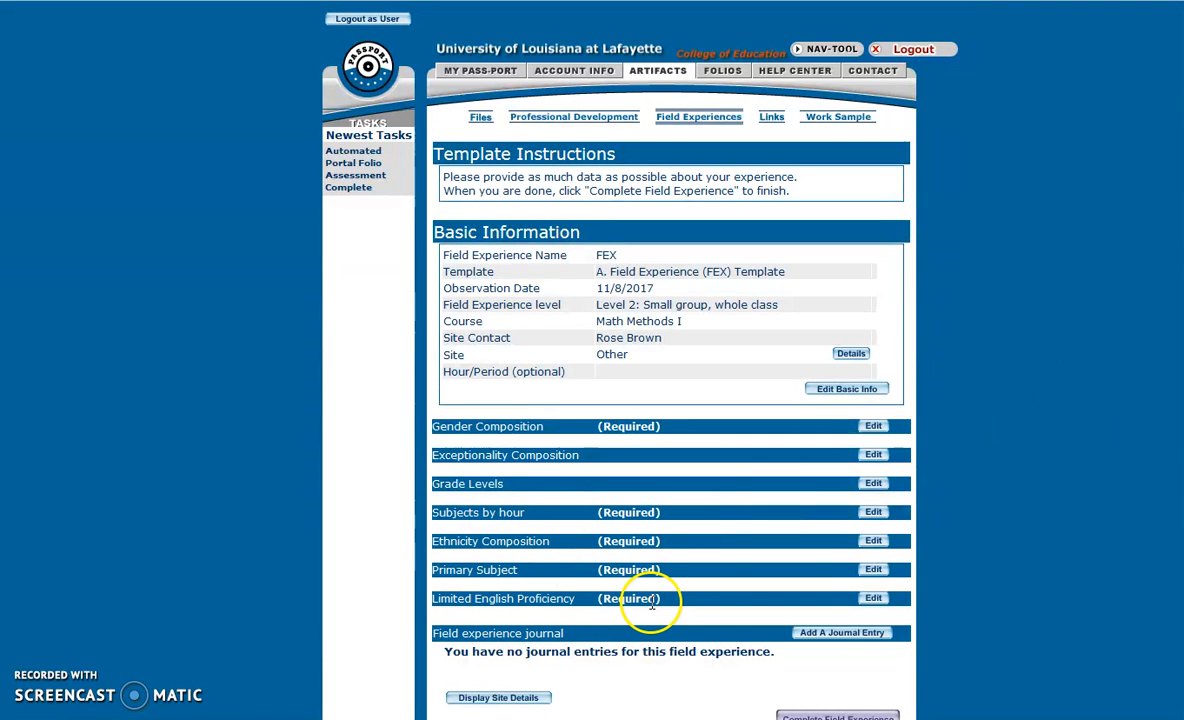
pyautogui.click(873, 598)
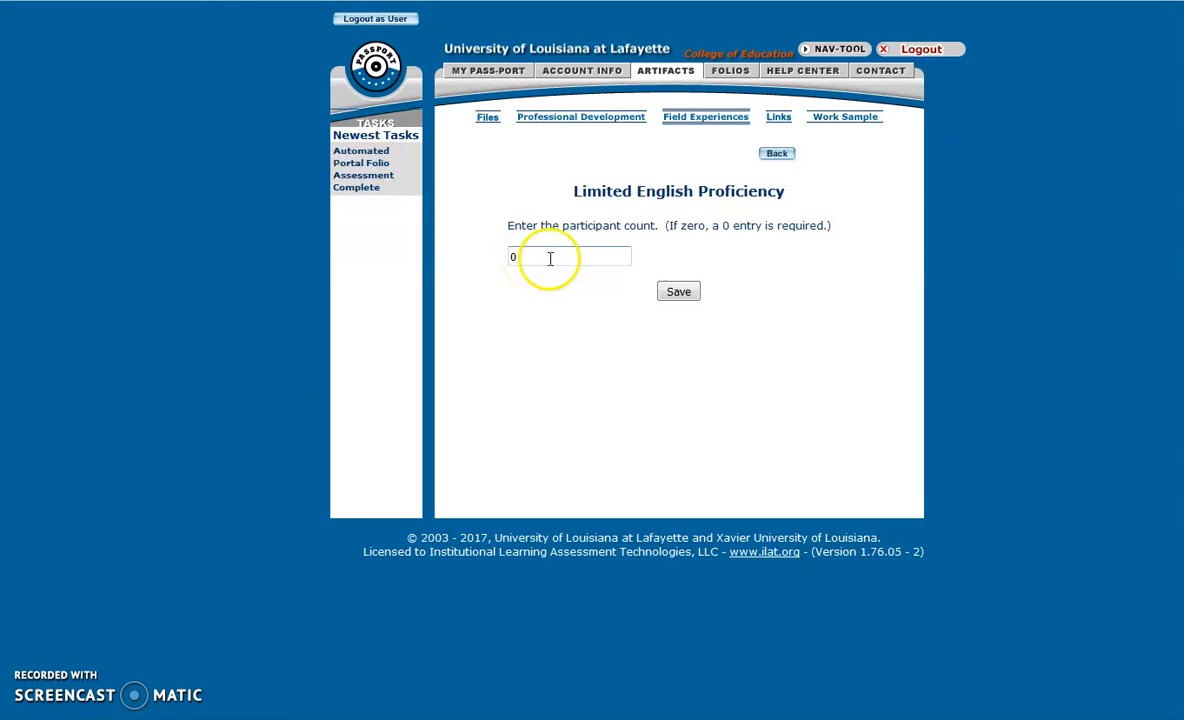
pyautogui.click(676, 291)
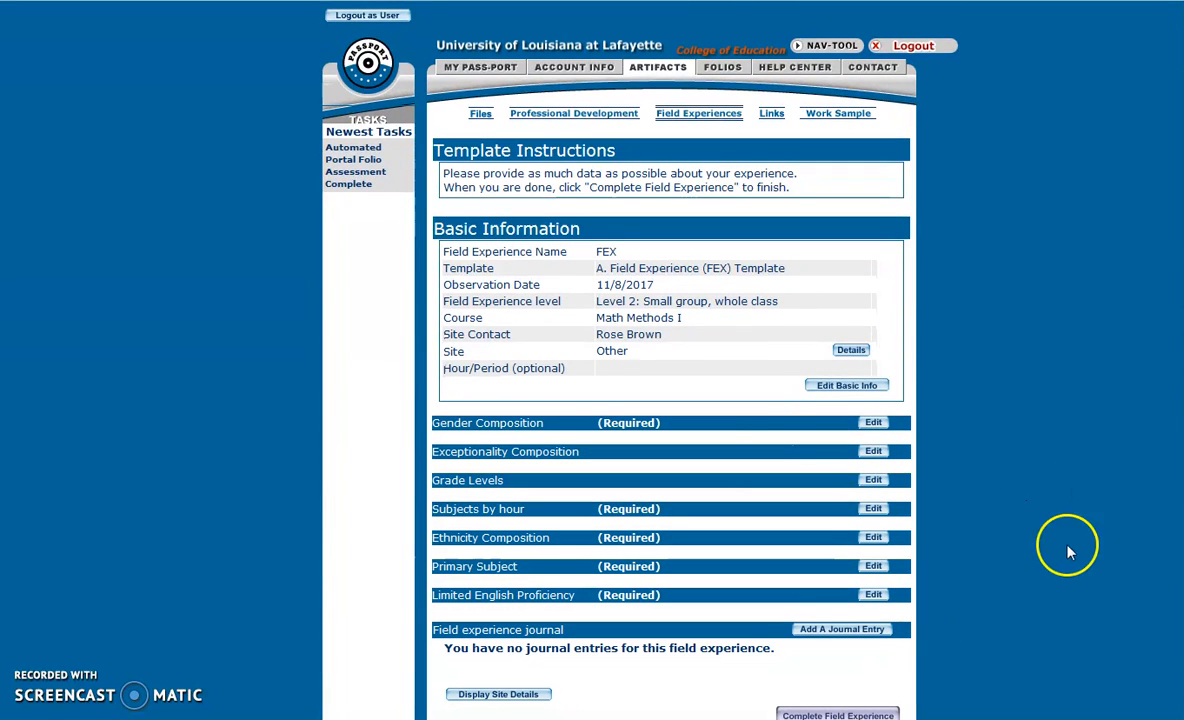
# Complete the FEX field experience and find it under Completed Field Experiences.
pyautogui.scroll(-1, 1090, 420)
pyautogui.click(856, 684)
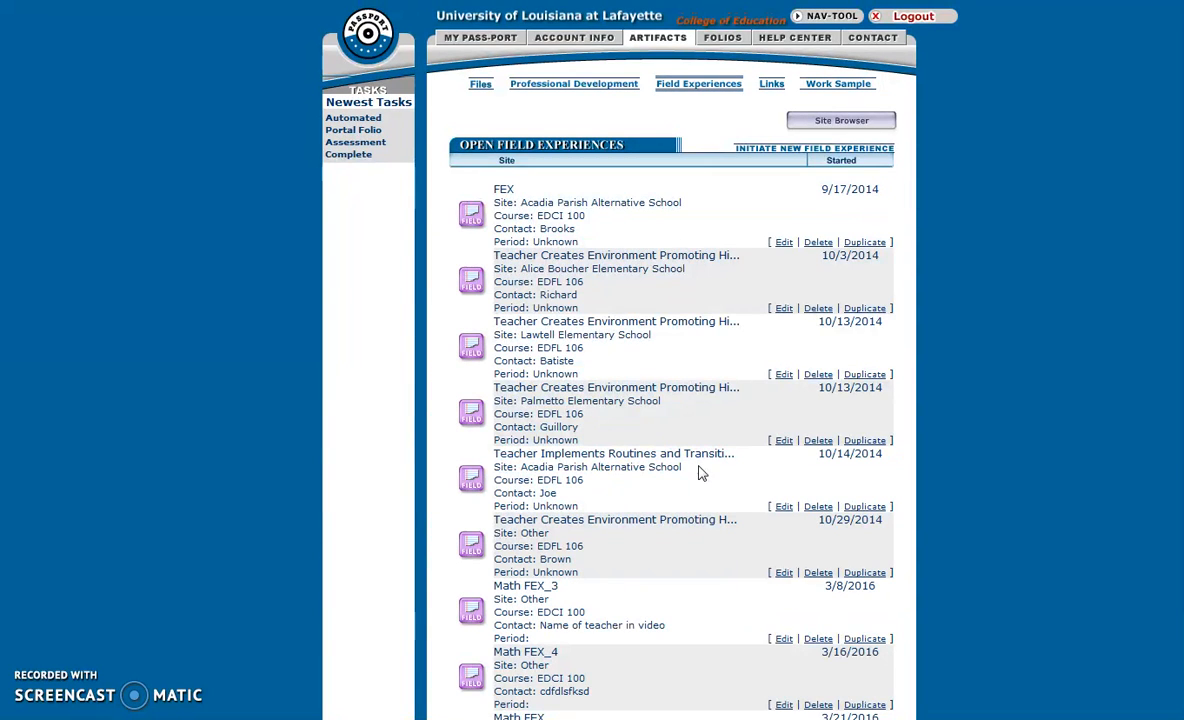
pyautogui.scroll(-8, 688, 473)
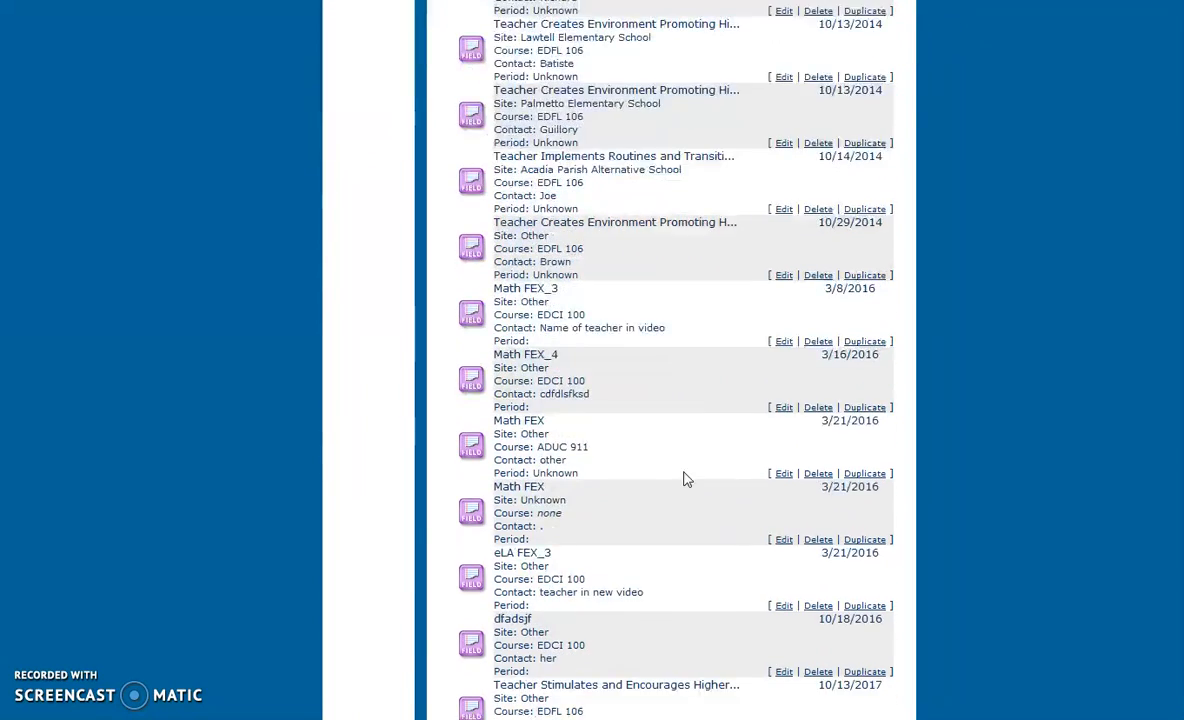
pyautogui.scroll(-4, 688, 482)
pyautogui.scroll(3, 688, 484)
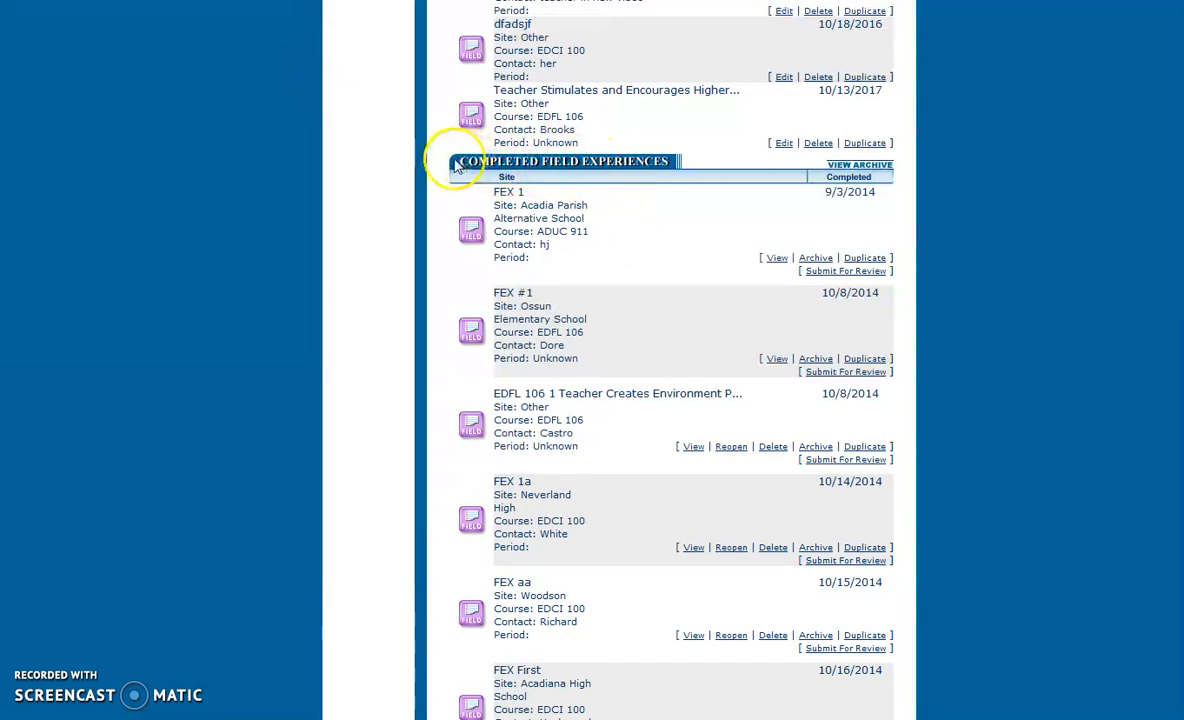
pyautogui.scroll(-20, 600, 230)
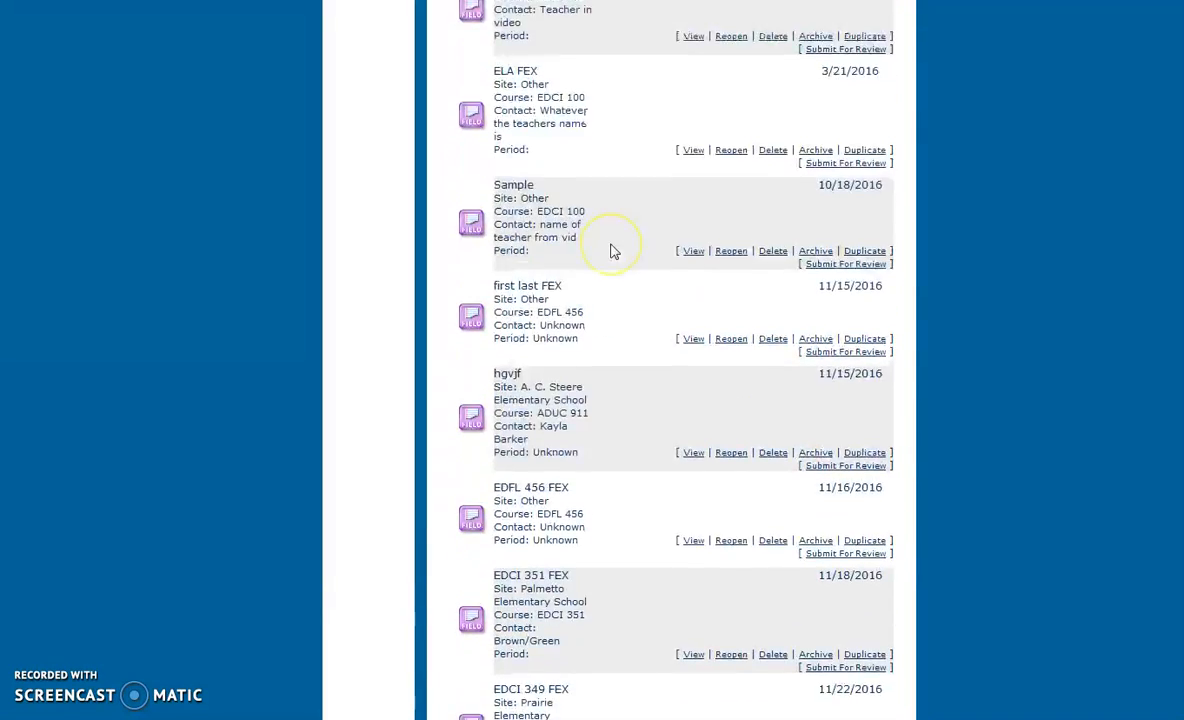
pyautogui.scroll(-3, 612, 251)
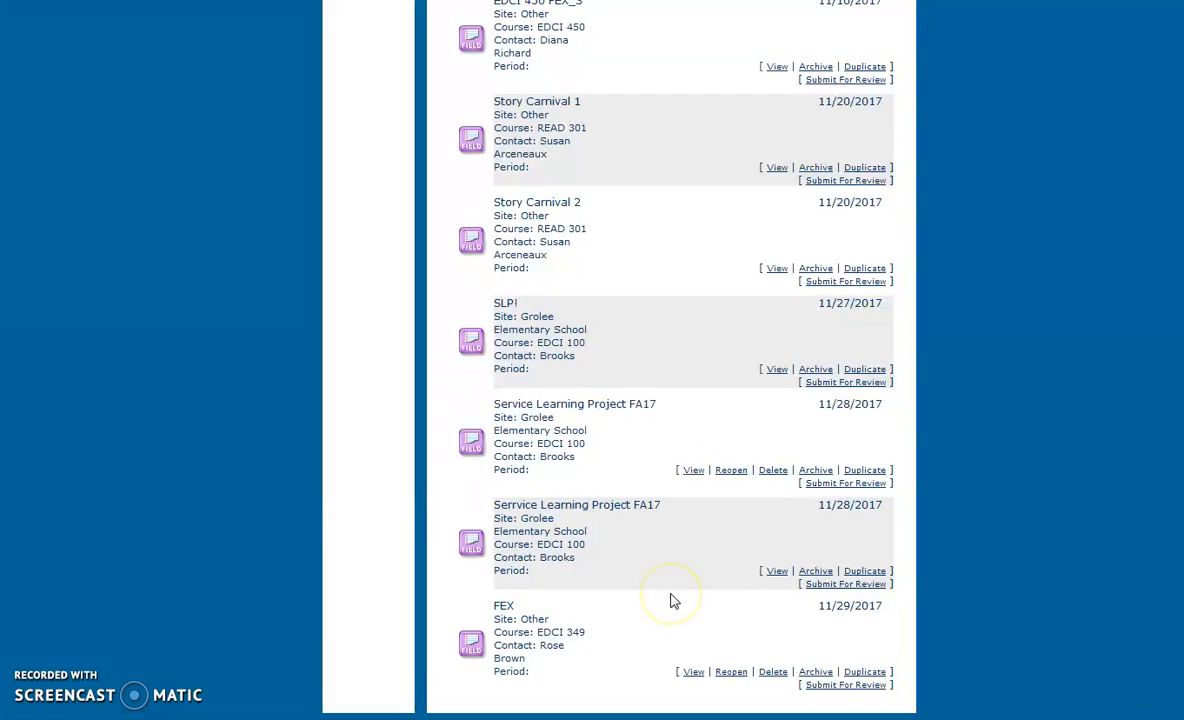
pyautogui.scroll(20, 672, 600)
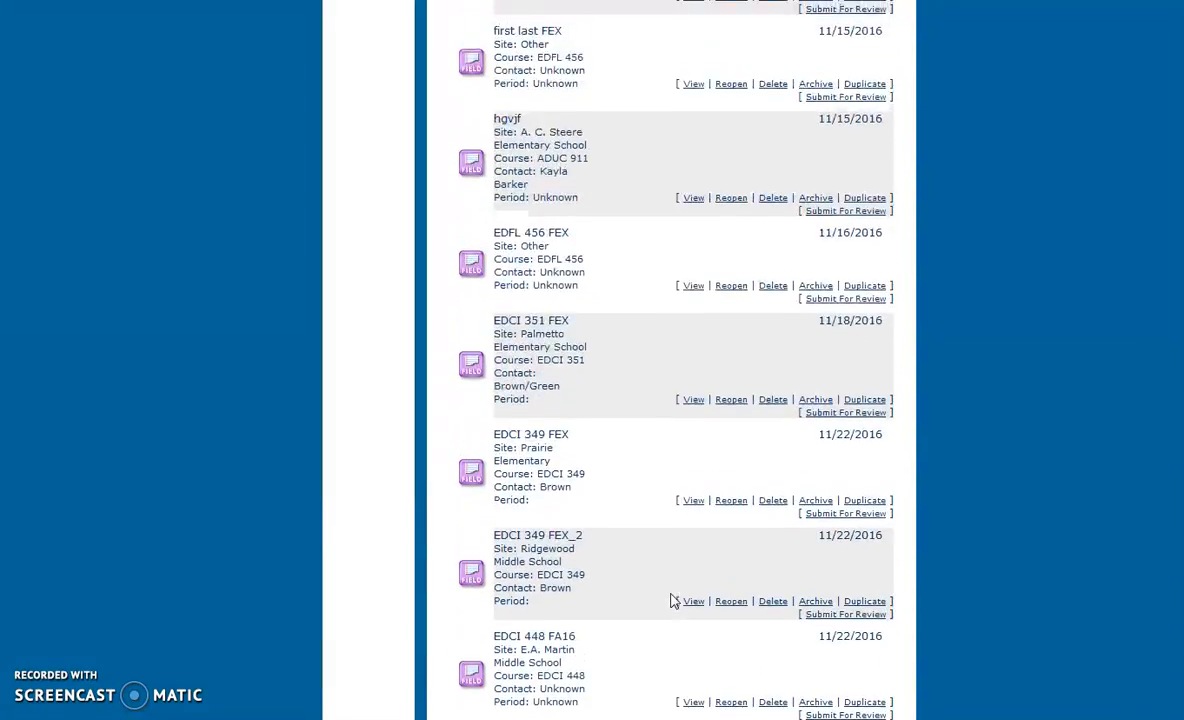
pyautogui.scroll(20, 672, 600)
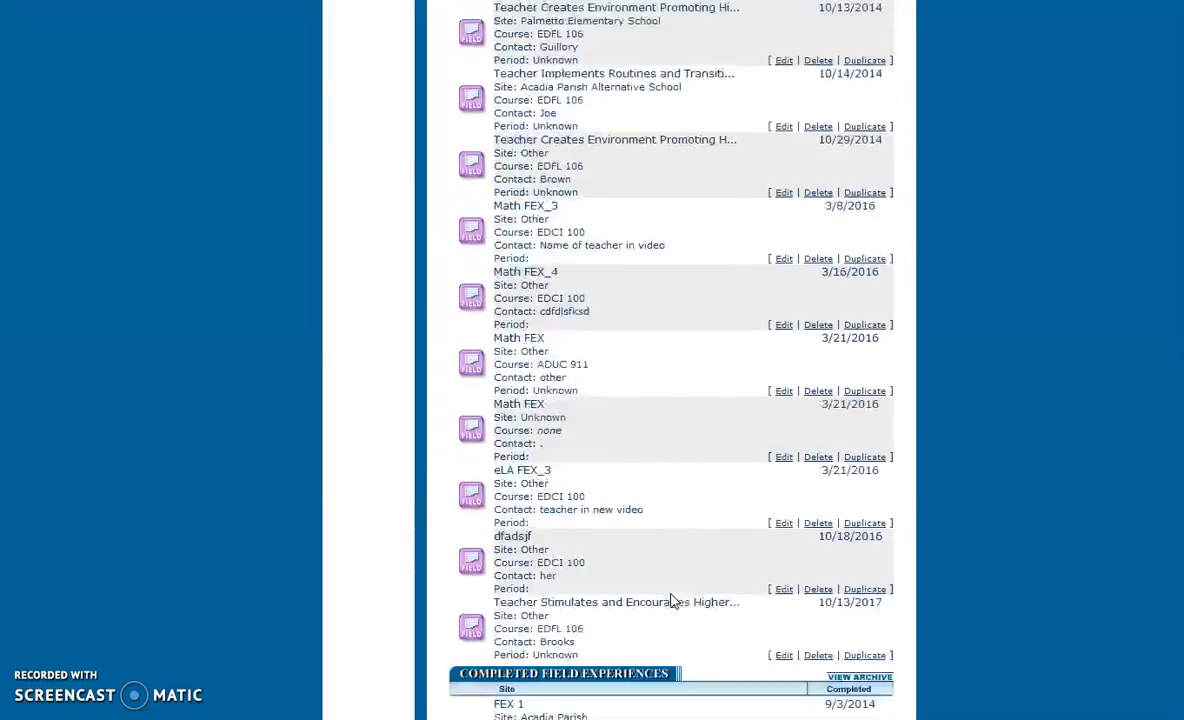
pyautogui.scroll(5, 672, 600)
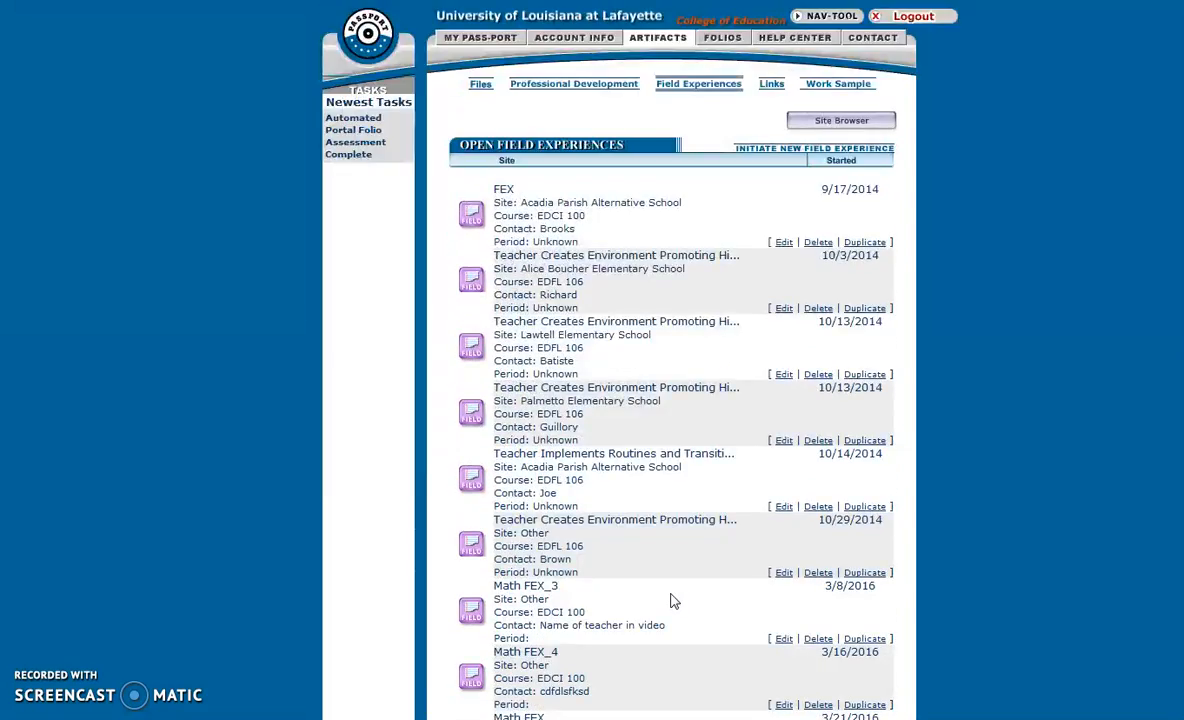
# Create a new working folio from the Folios list and name it EDCI 349.
pyautogui.click(658, 55)
pyautogui.click(724, 38)
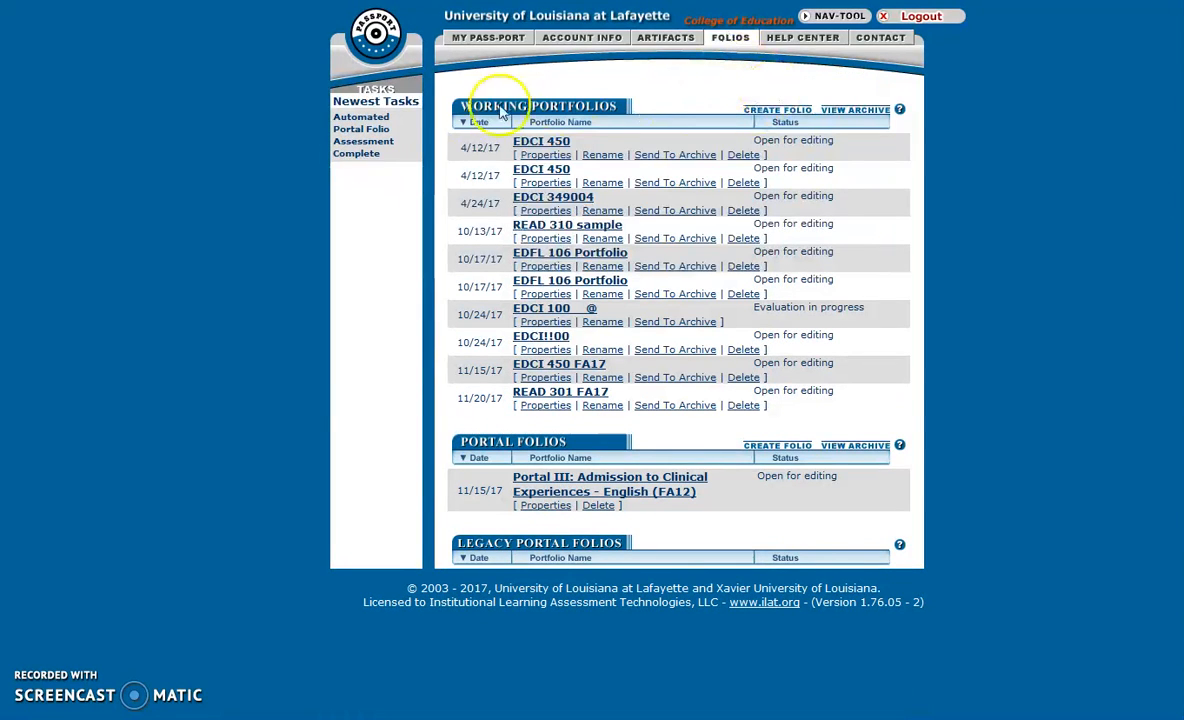
pyautogui.click(780, 111)
pyautogui.click(628, 184)
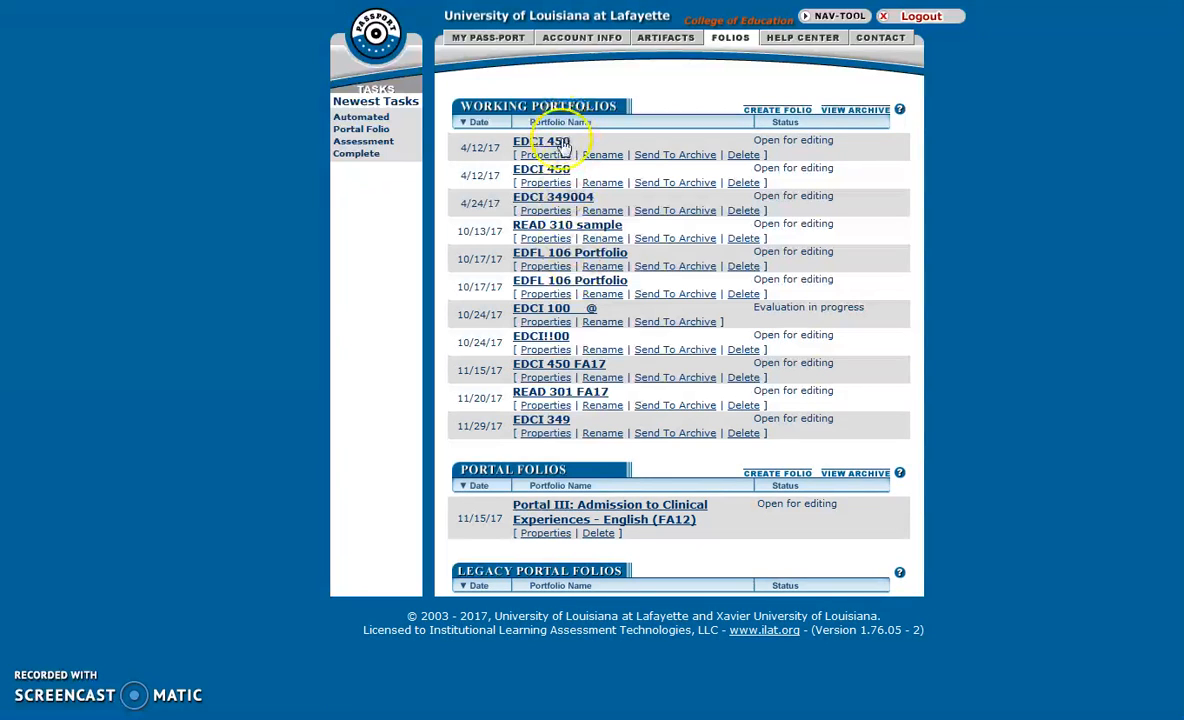
# Open the EDCI 349 folio and add its first tab, FEX.
pyautogui.click(549, 422)
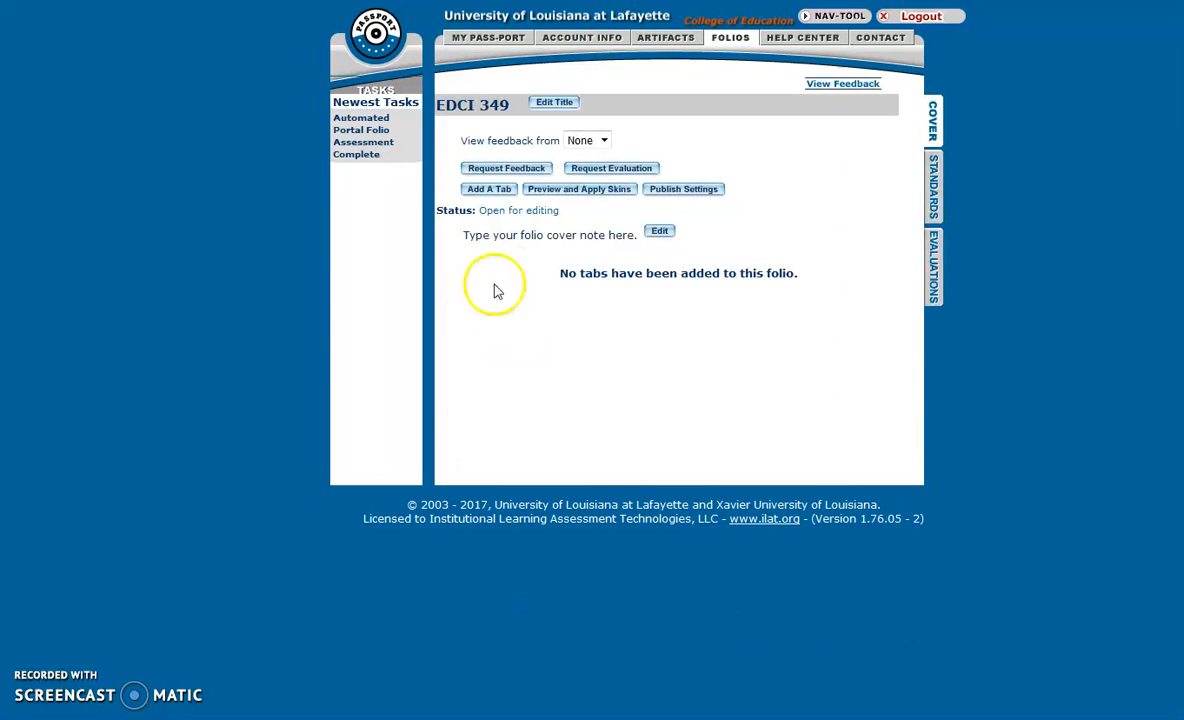
pyautogui.click(483, 191)
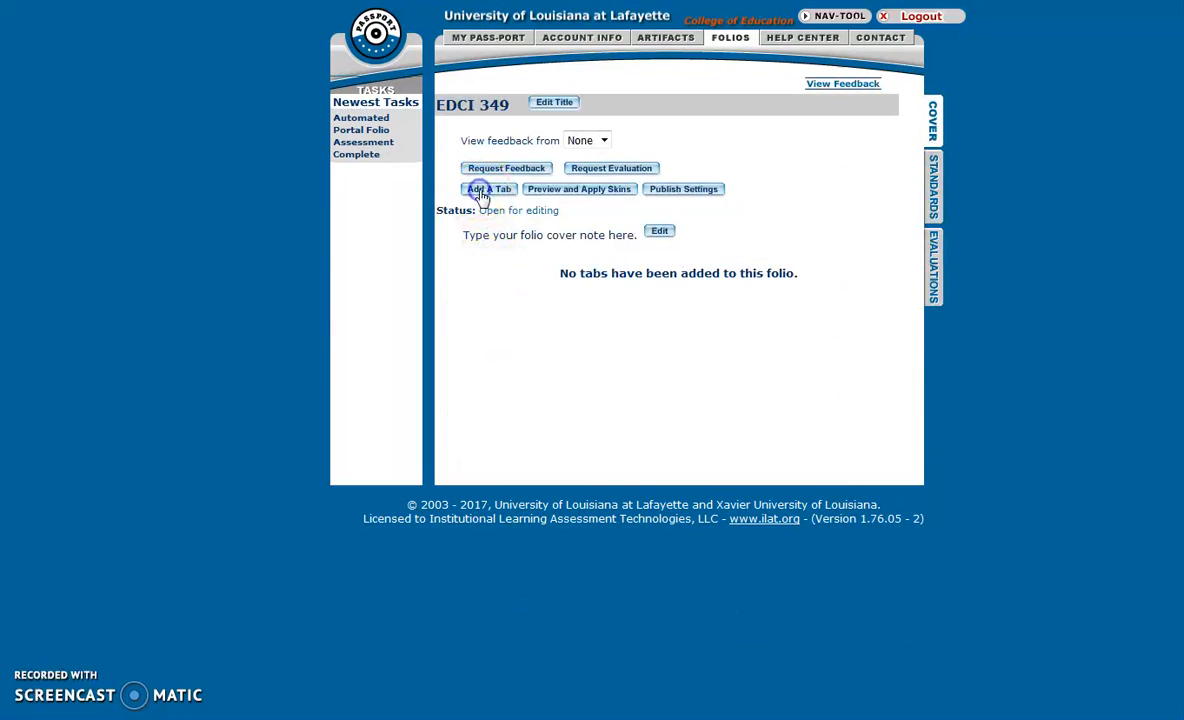
pyautogui.click(578, 226)
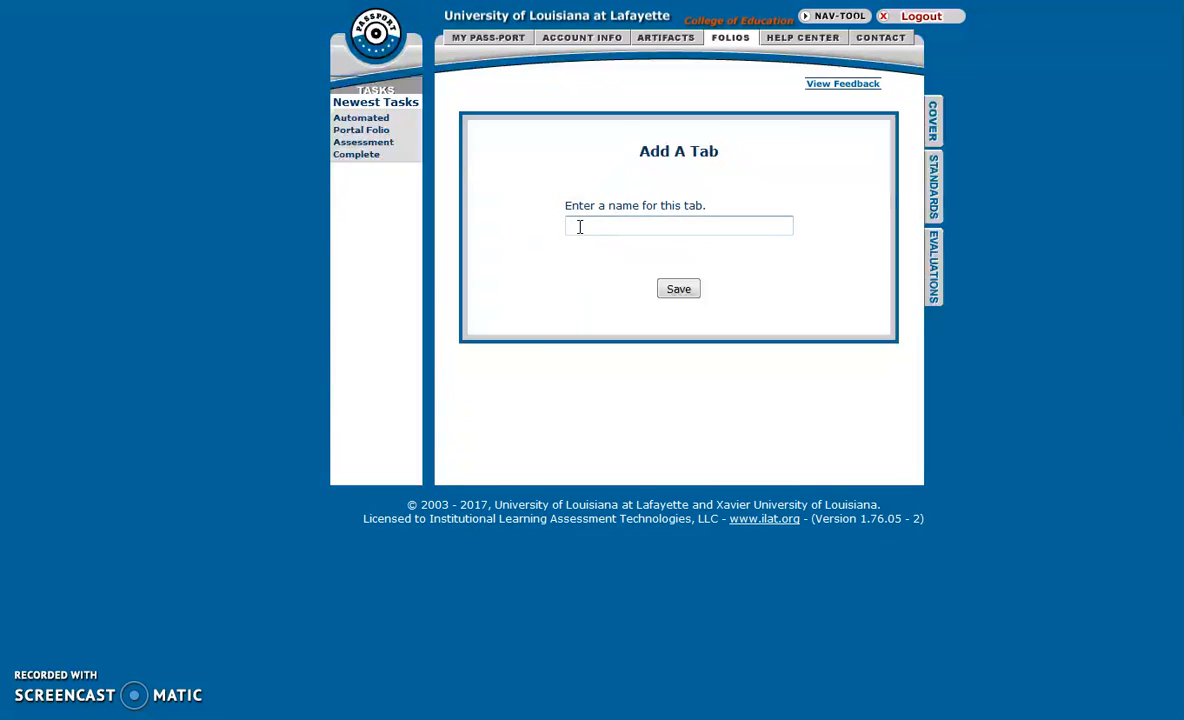
pyautogui.click(677, 290)
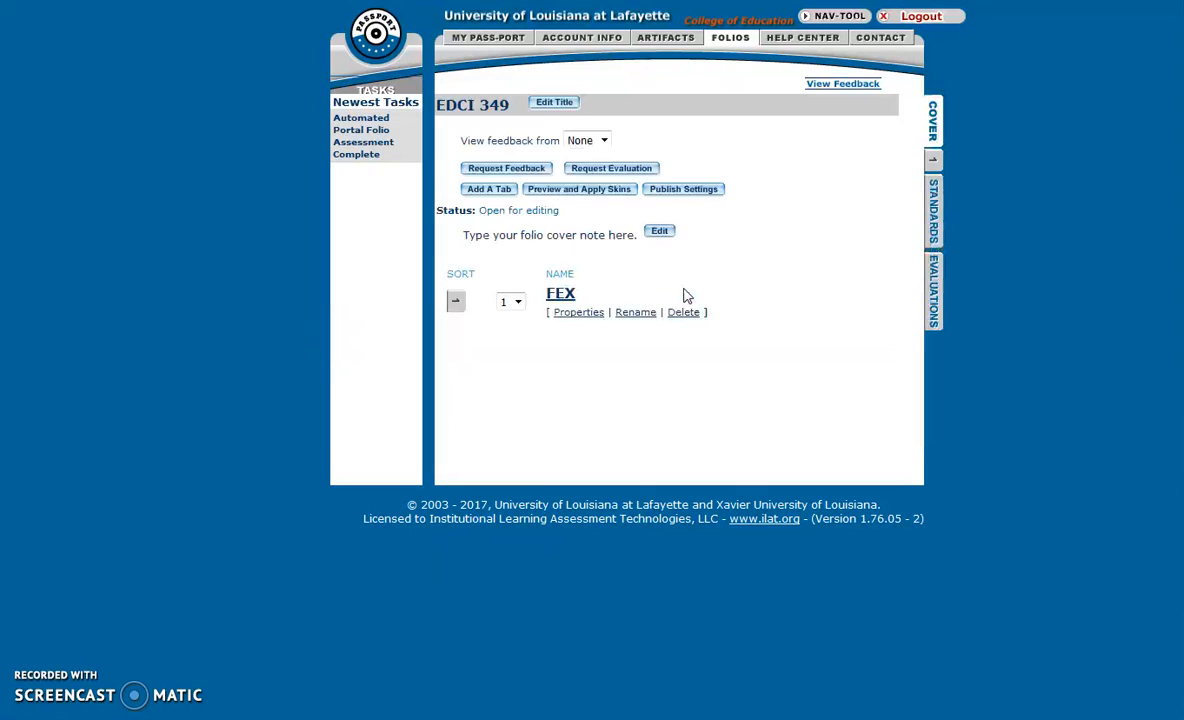
# Add a second tab named Reports, then view the empty FEX tab page.
pyautogui.click(491, 192)
pyautogui.click(590, 225)
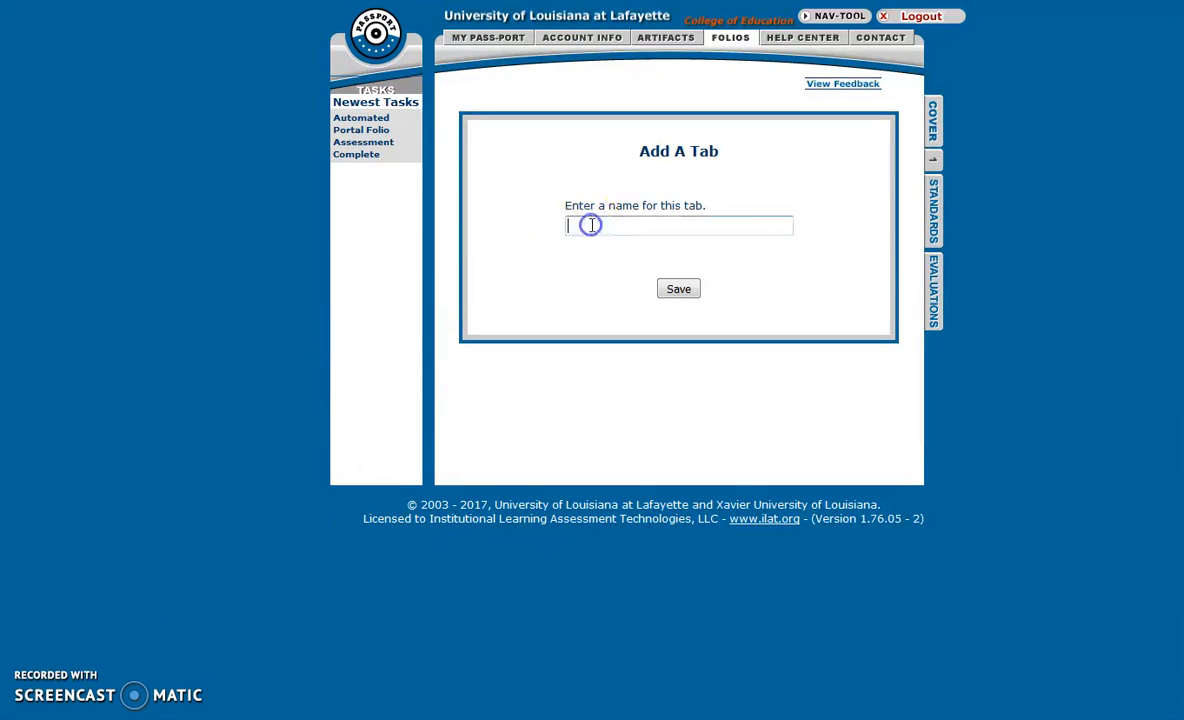
pyautogui.write('Reports')
pyautogui.click(680, 290)
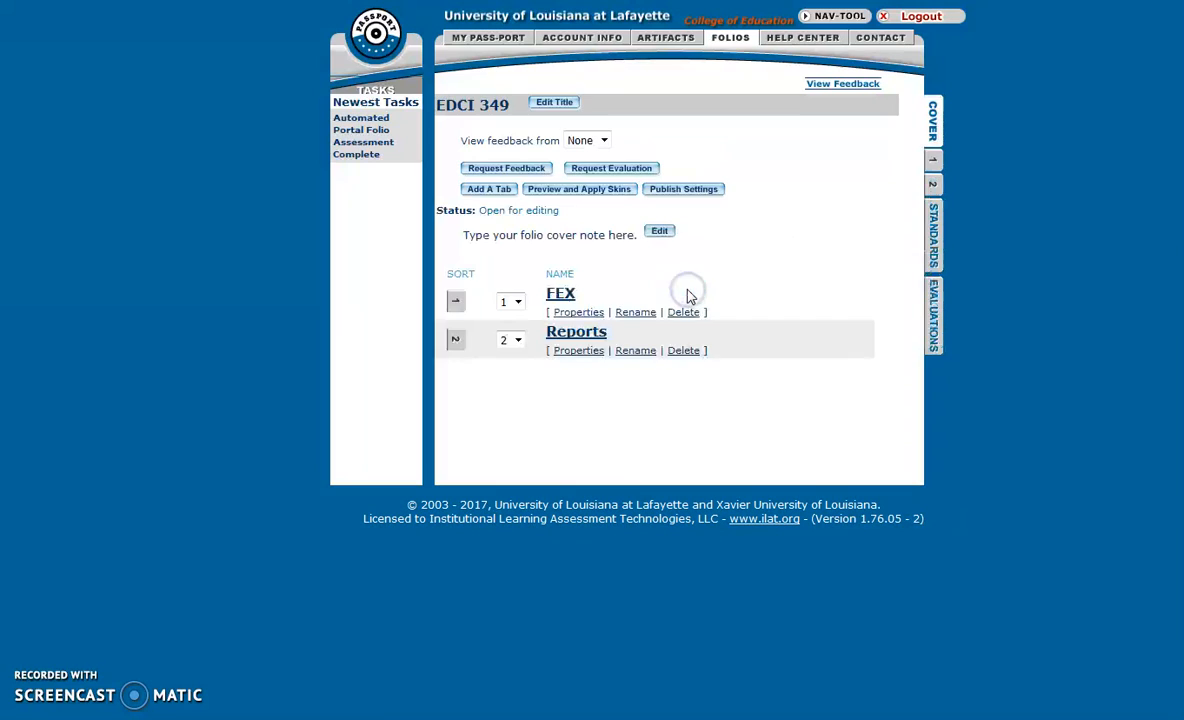
pyautogui.click(563, 296)
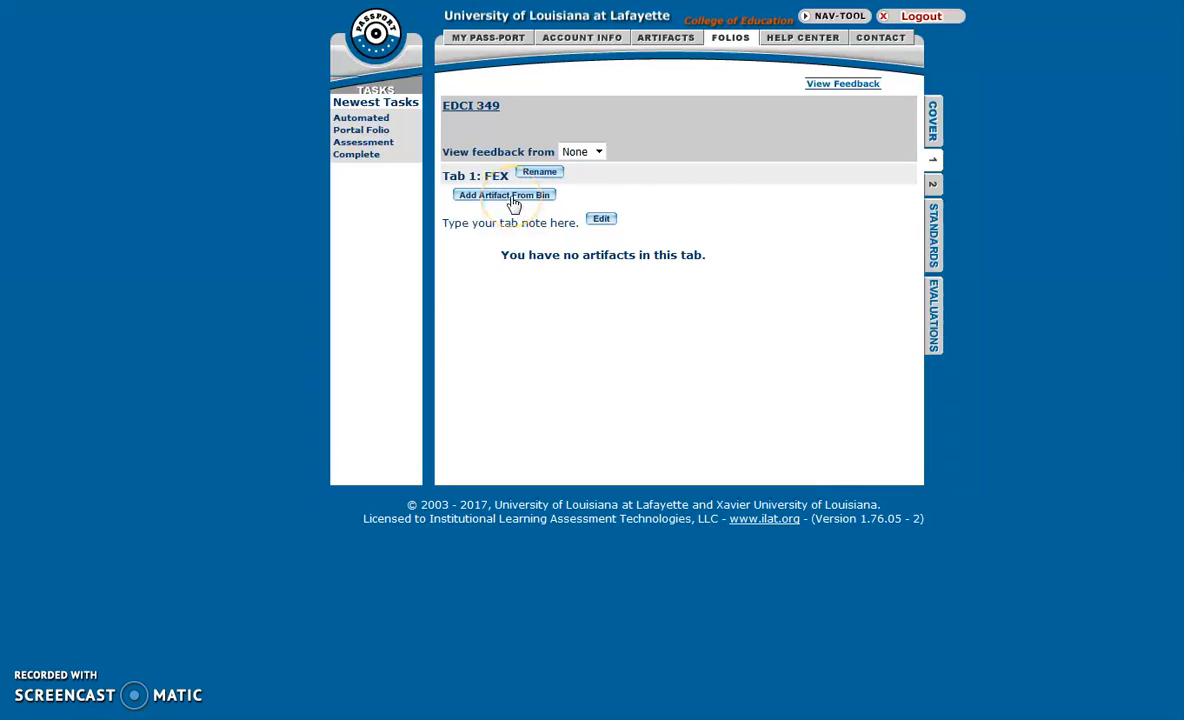
# Add the FEX field experience artifact from the bin to Tab 1: FEX.
pyautogui.click(511, 197)
pyautogui.click(702, 104)
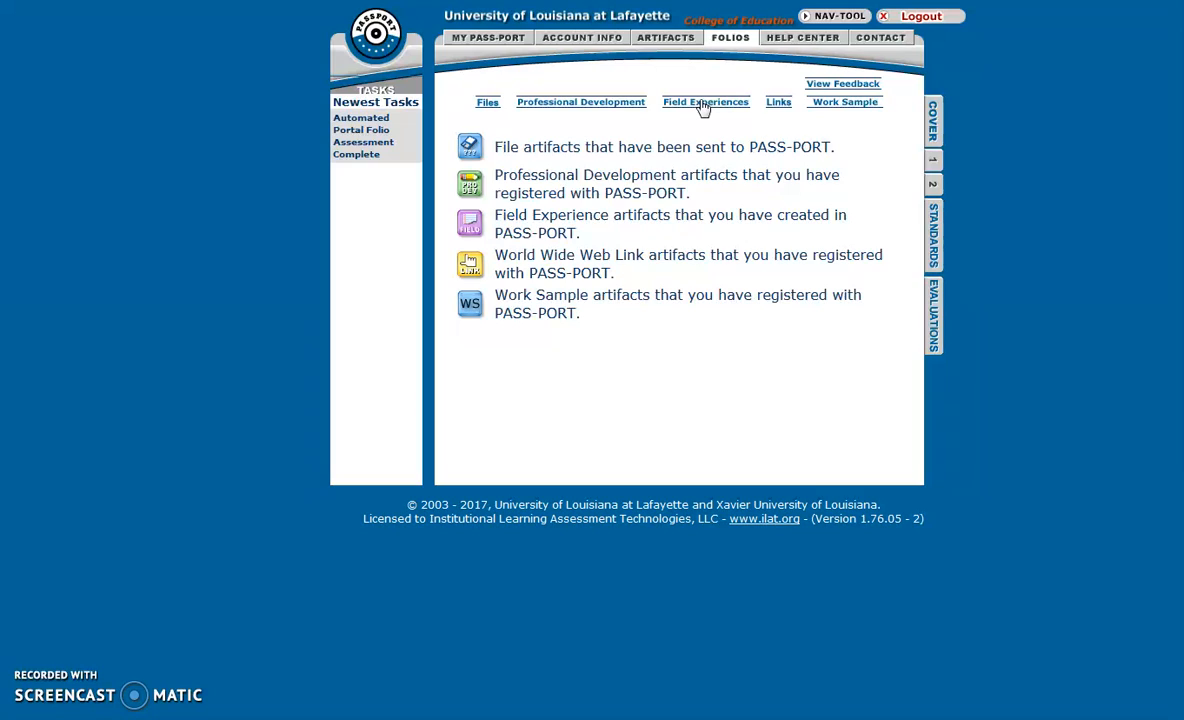
pyautogui.click(703, 103)
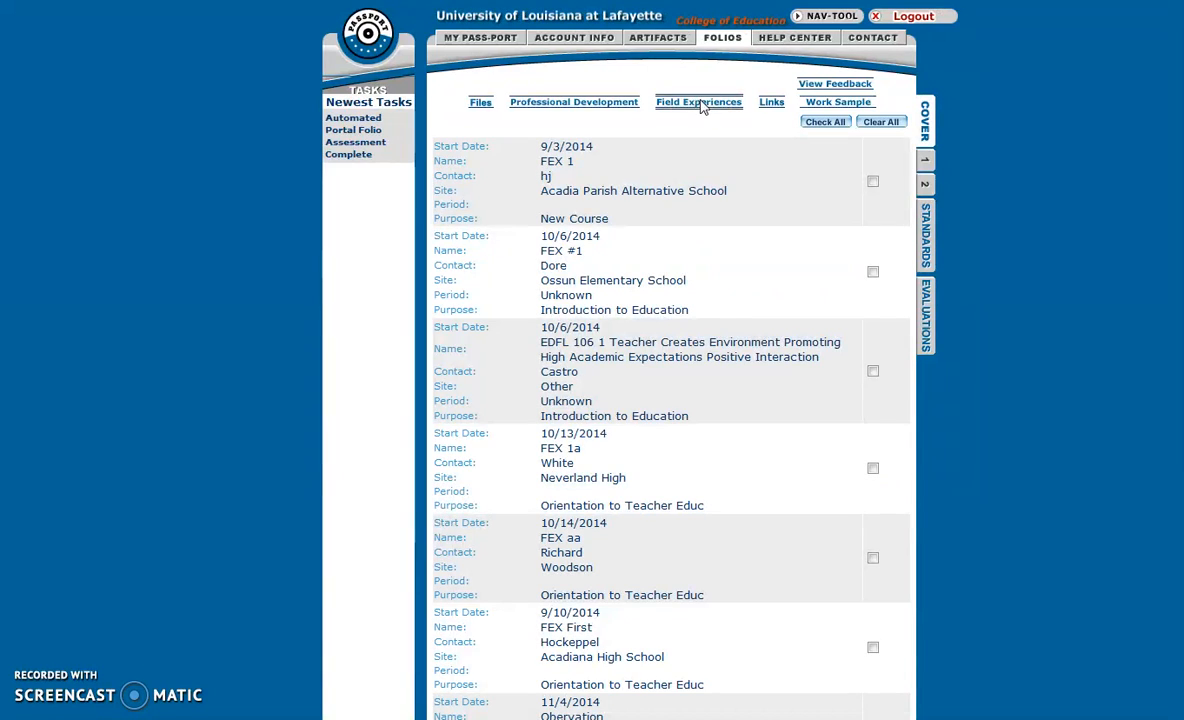
pyautogui.scroll(-20, 703, 333)
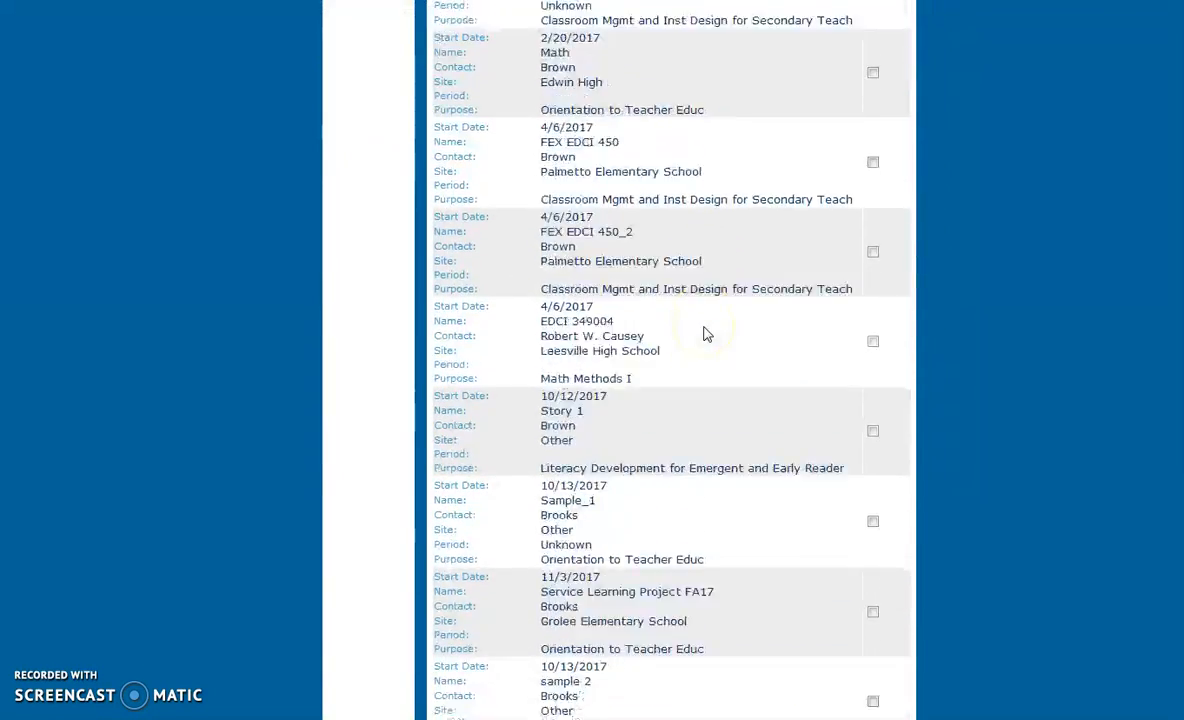
pyautogui.click(874, 587)
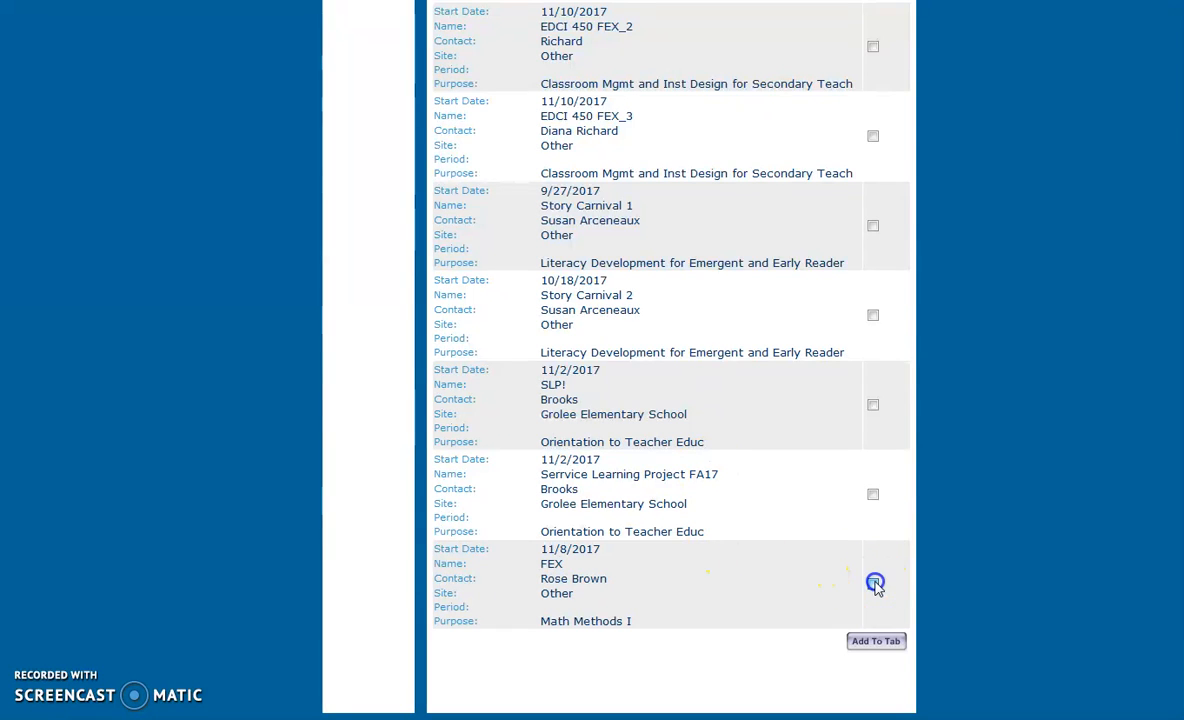
pyautogui.click(877, 644)
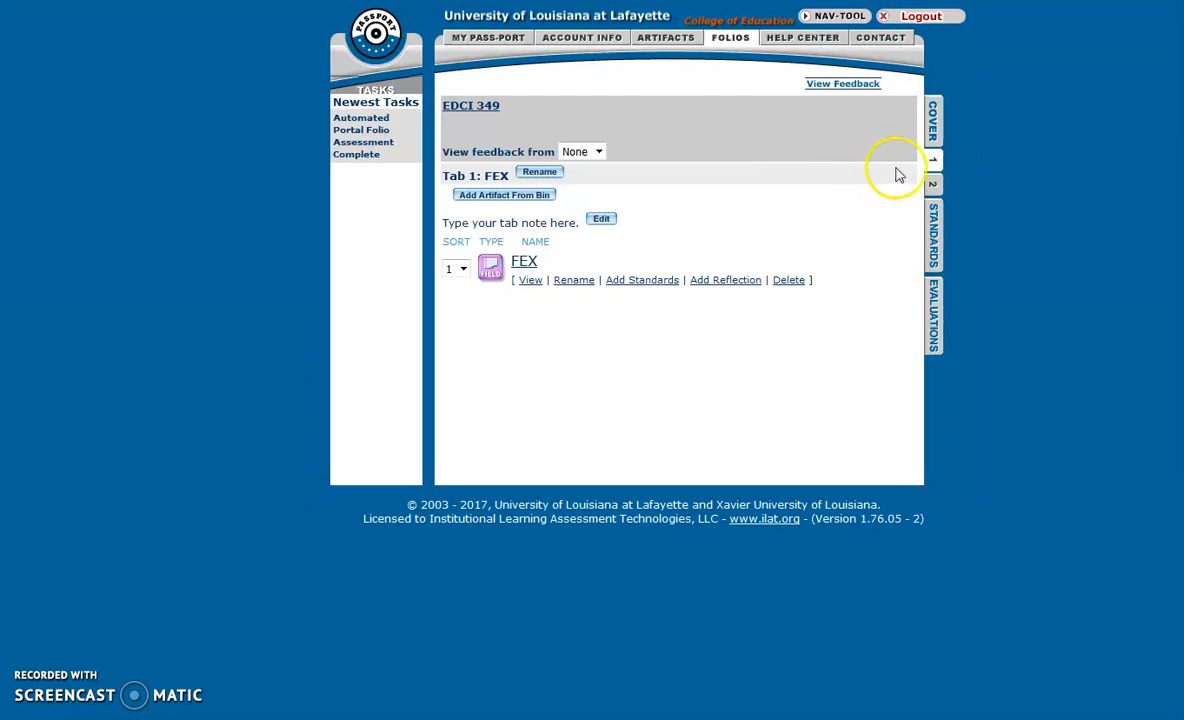
# Add the Servrvice Learning Project FA17 and FEX field experiences to the Reports tab.
pyautogui.click(934, 186)
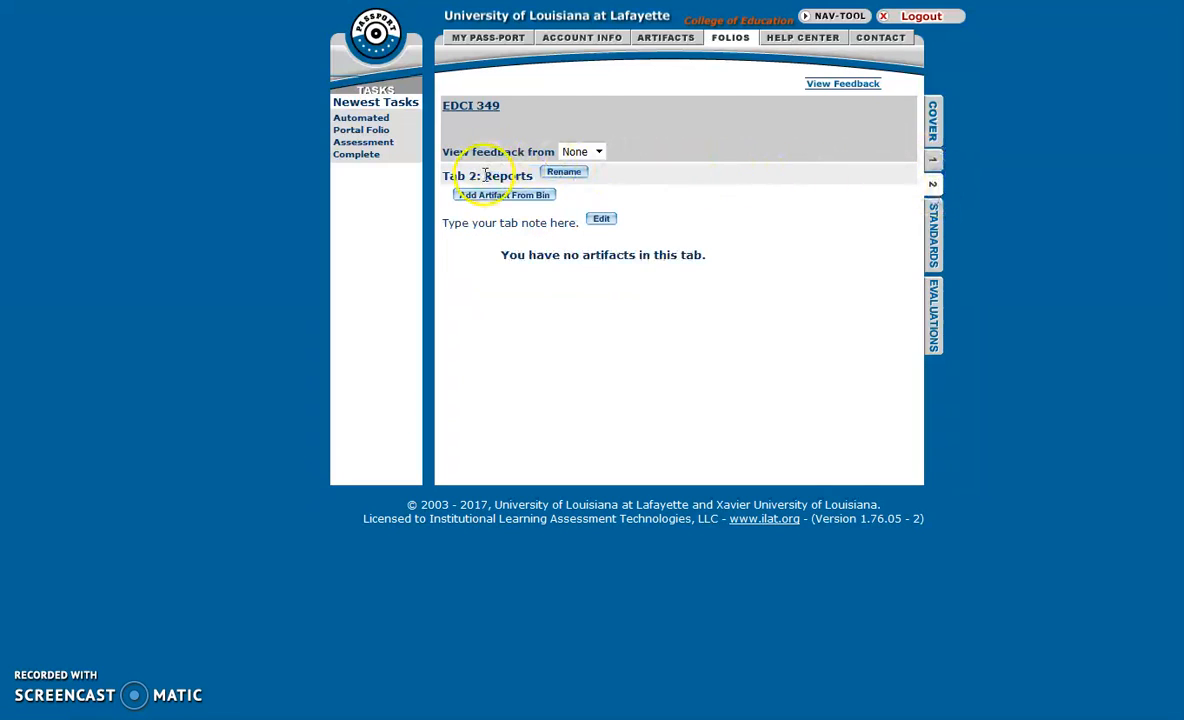
pyautogui.doubleClick(497, 176)
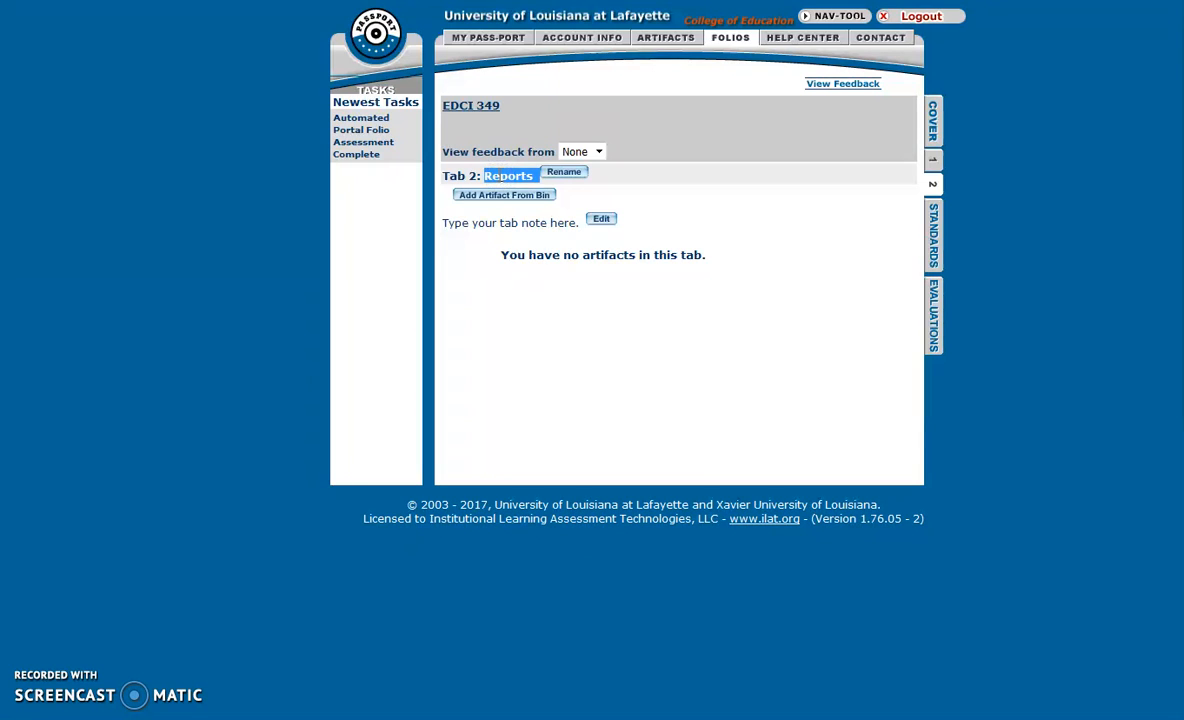
pyautogui.click(498, 197)
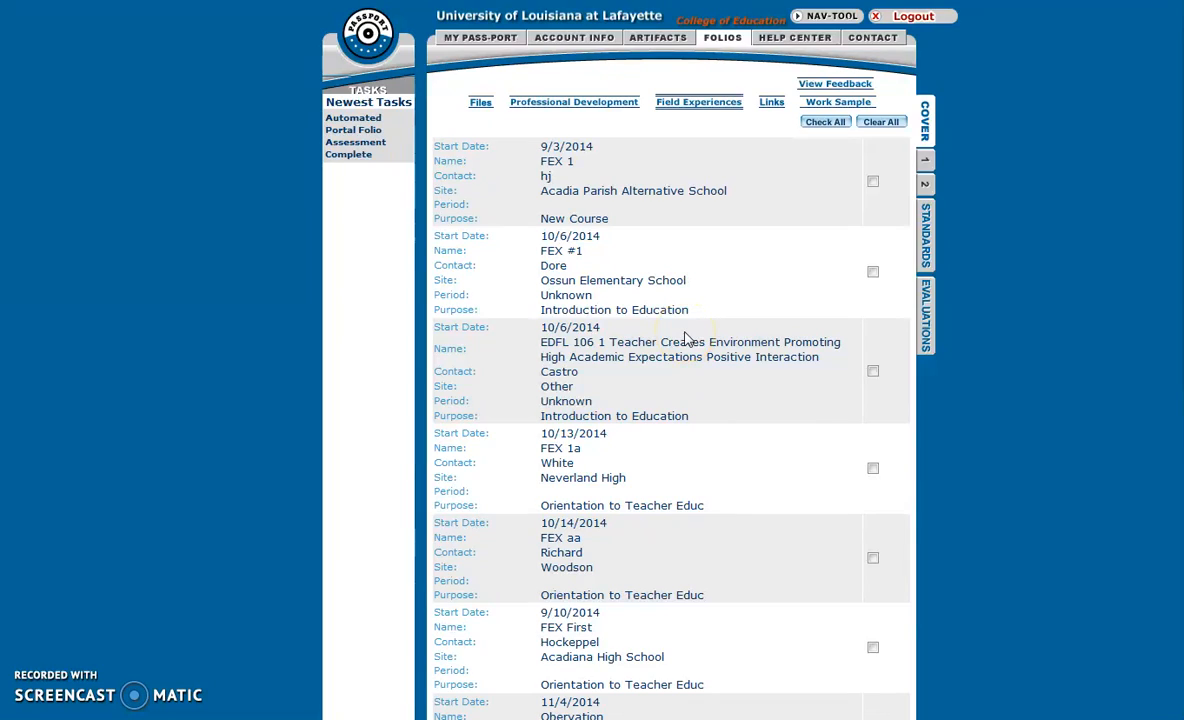
pyautogui.scroll(-20, 686, 340)
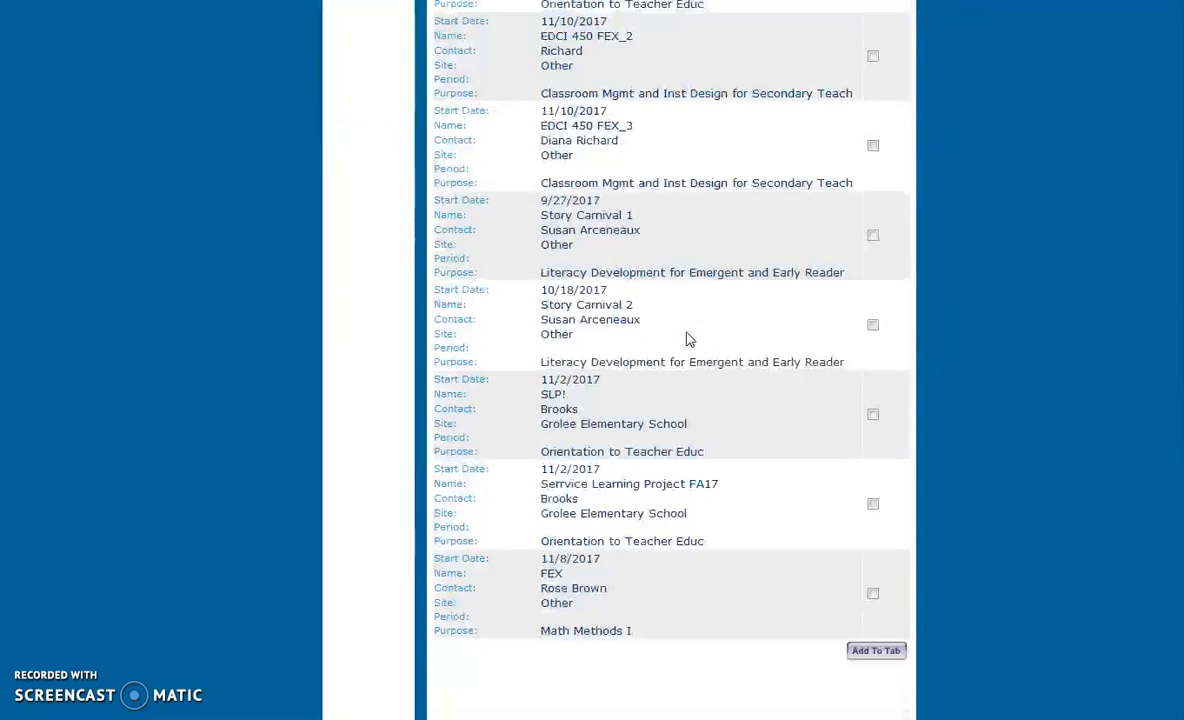
pyautogui.click(873, 494)
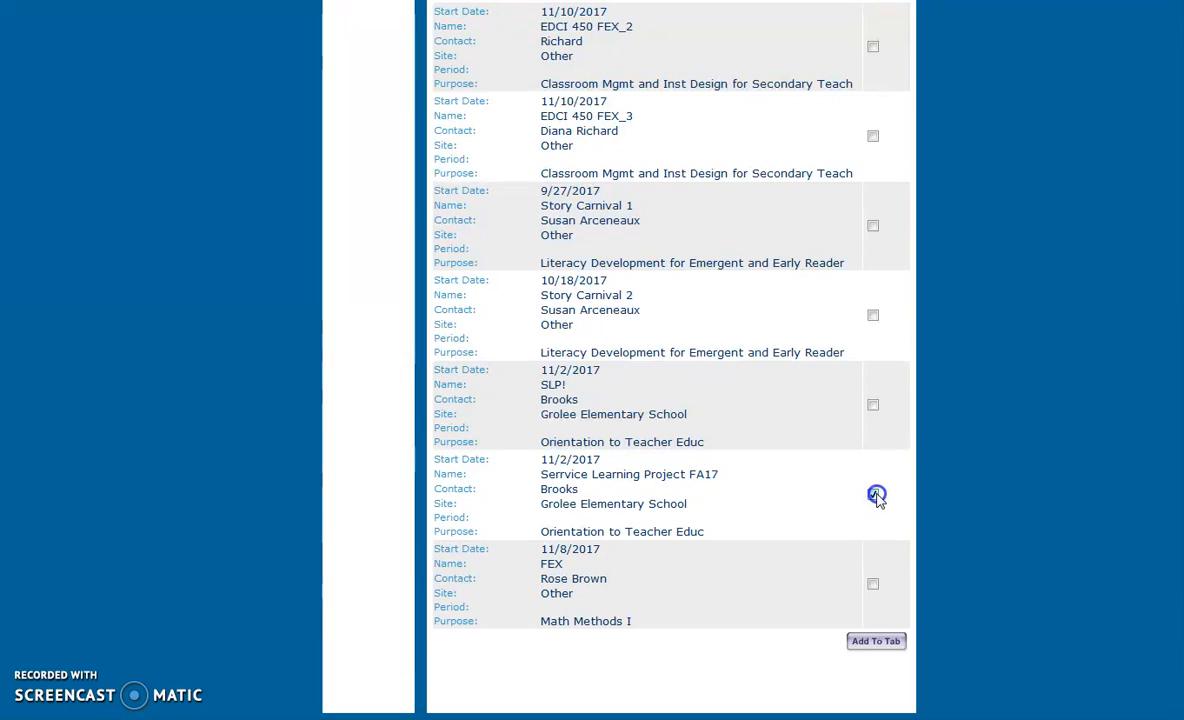
pyautogui.click(875, 648)
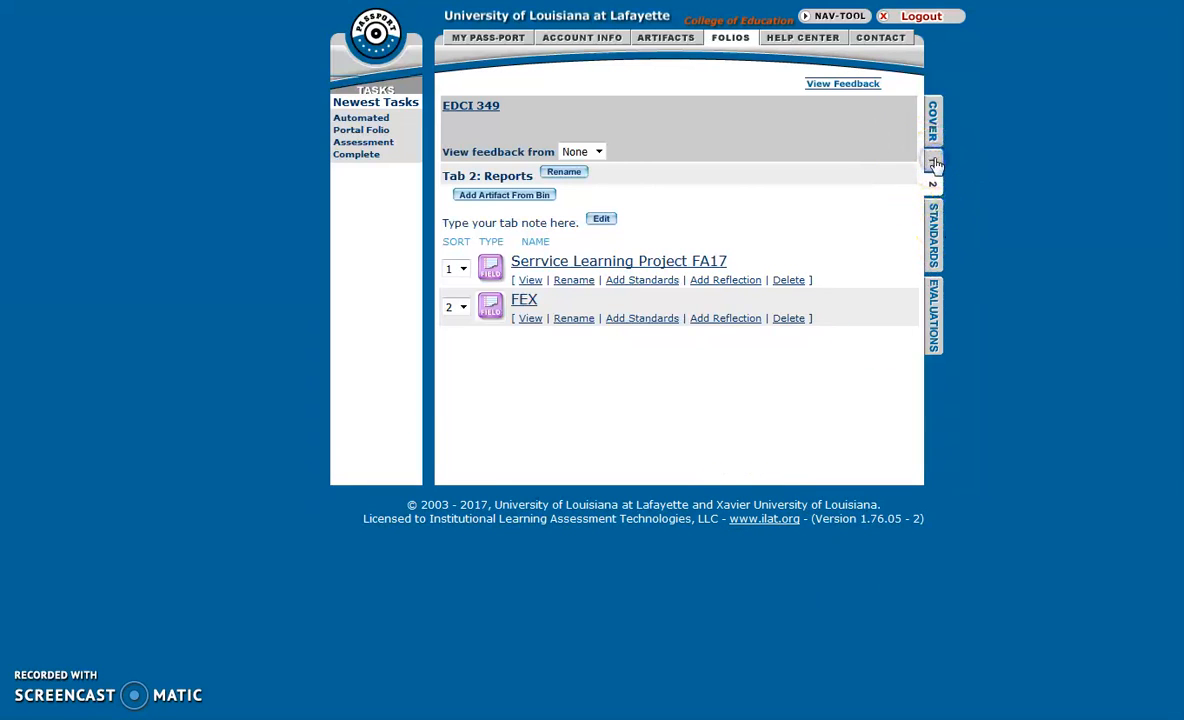
# Review the FEX and Reports tab contents, then return to the folio cover page.
pyautogui.click(934, 164)
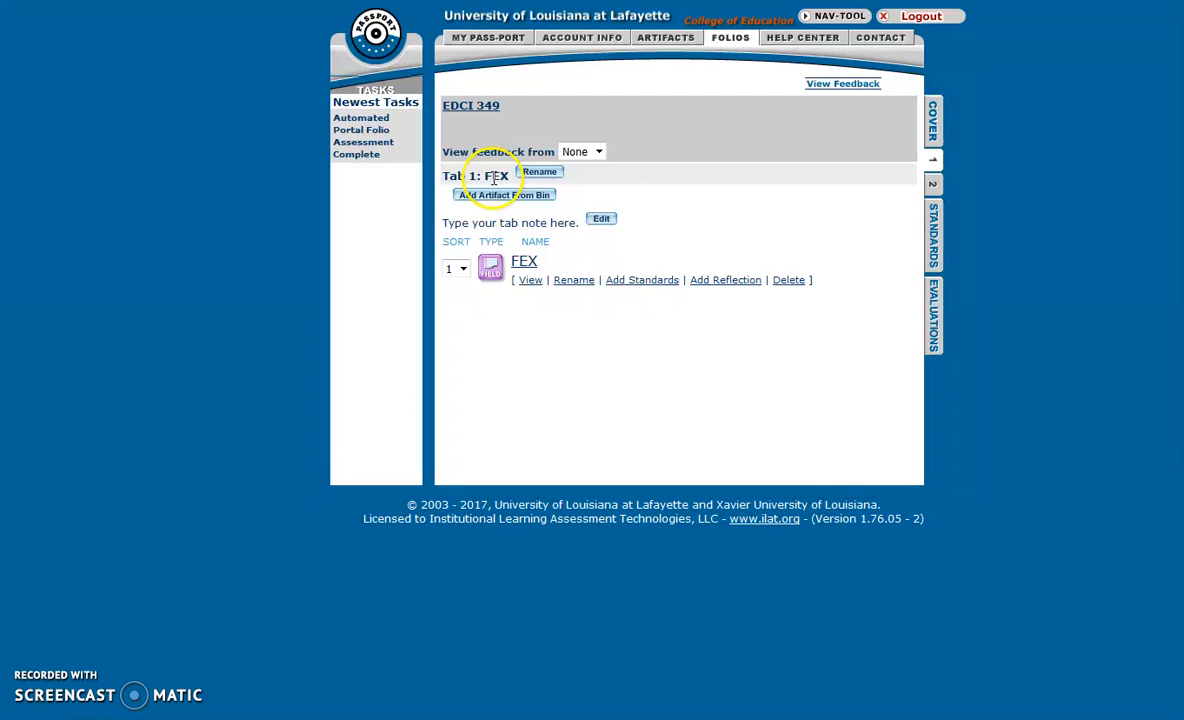
pyautogui.click(933, 184)
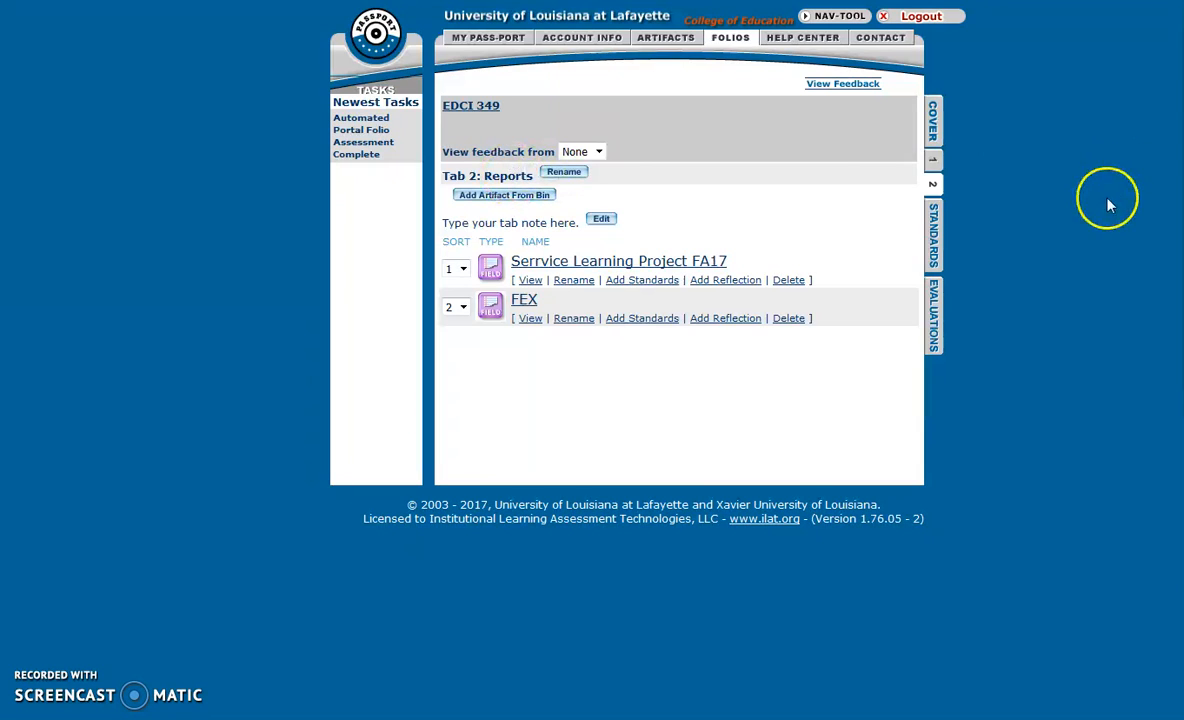
pyautogui.click(933, 160)
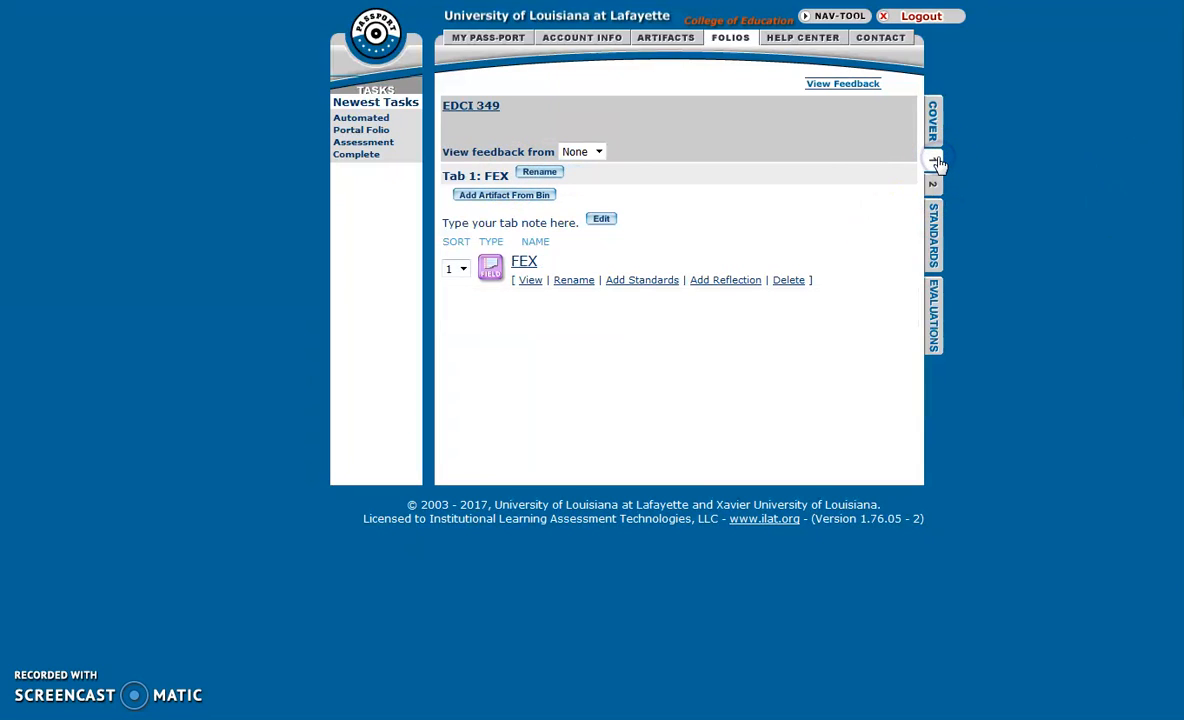
pyautogui.click(933, 187)
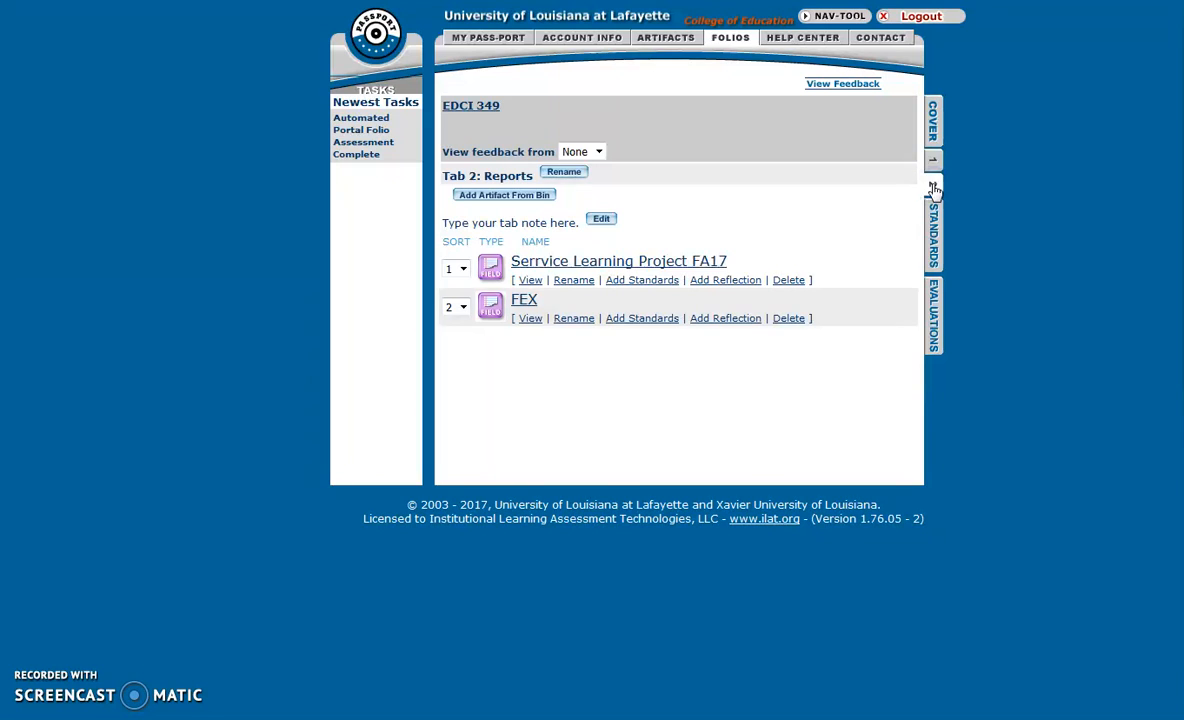
pyautogui.click(935, 120)
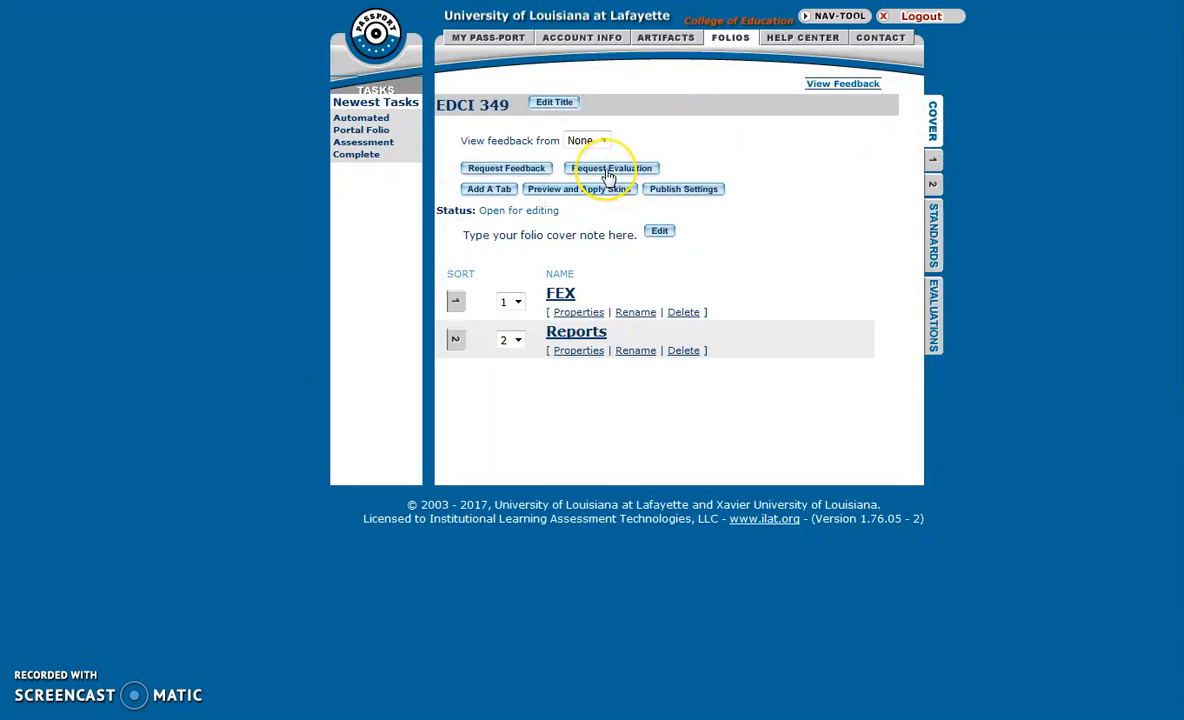
# Request an evaluation of the folio and submit the chosen evaluating faculty member.
pyautogui.click(607, 172)
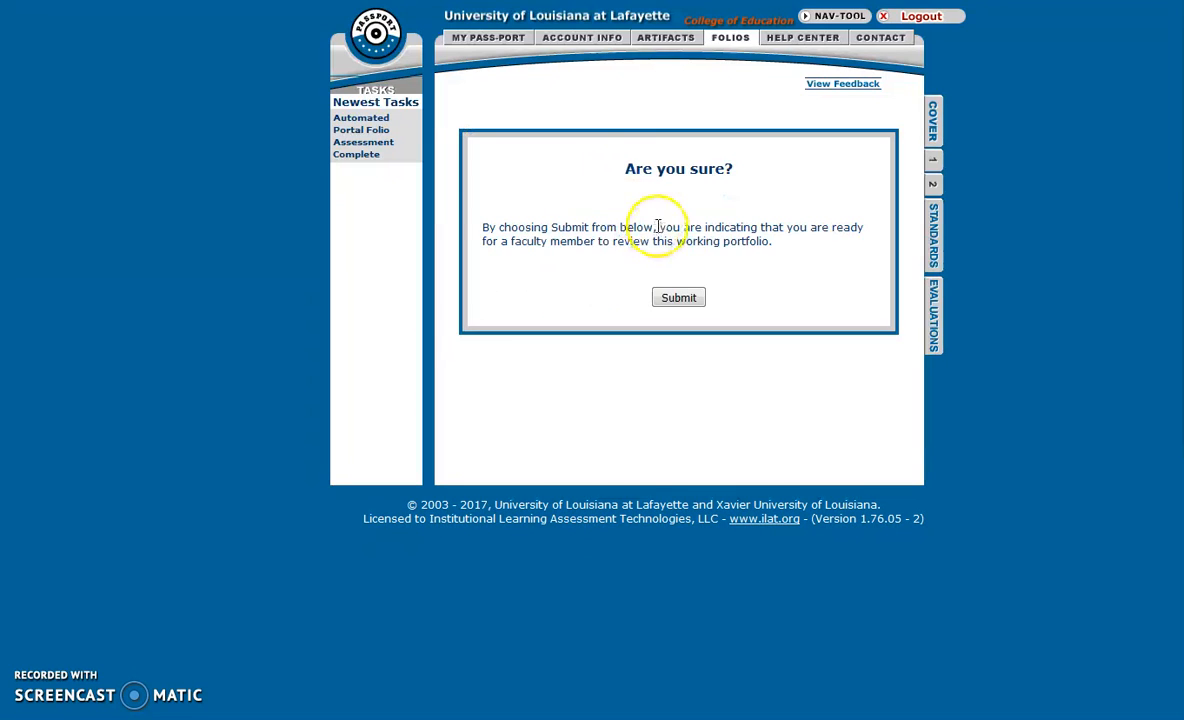
pyautogui.click(678, 298)
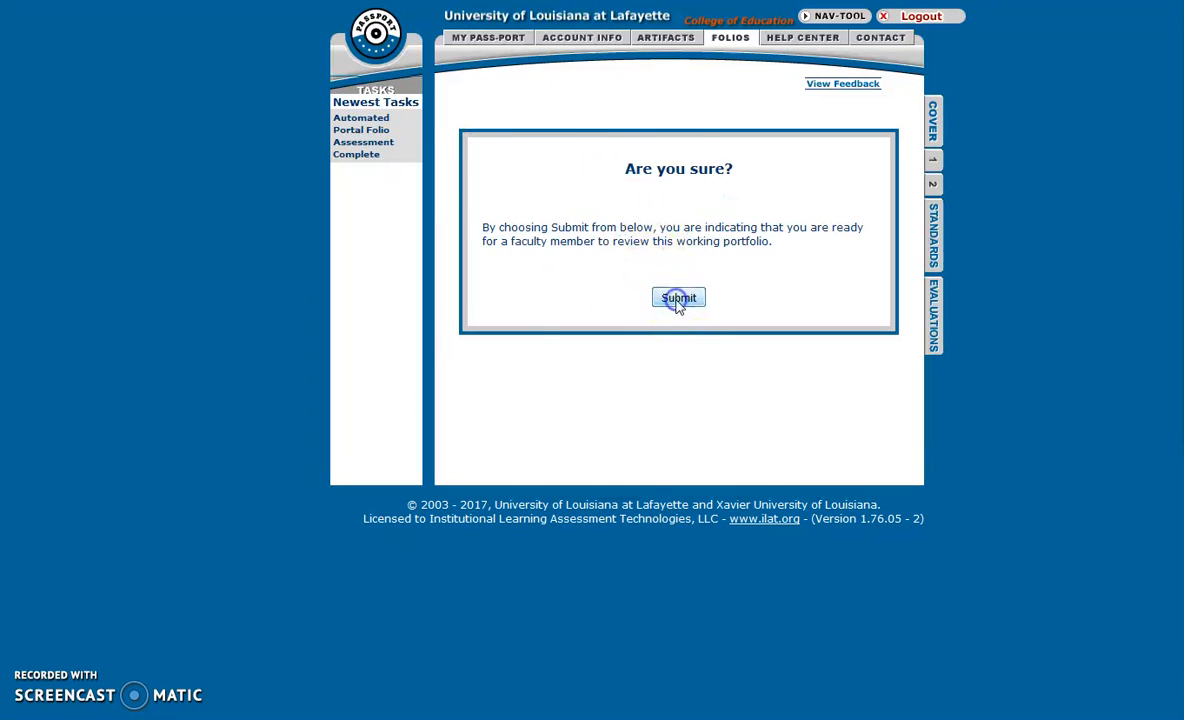
pyautogui.click(641, 232)
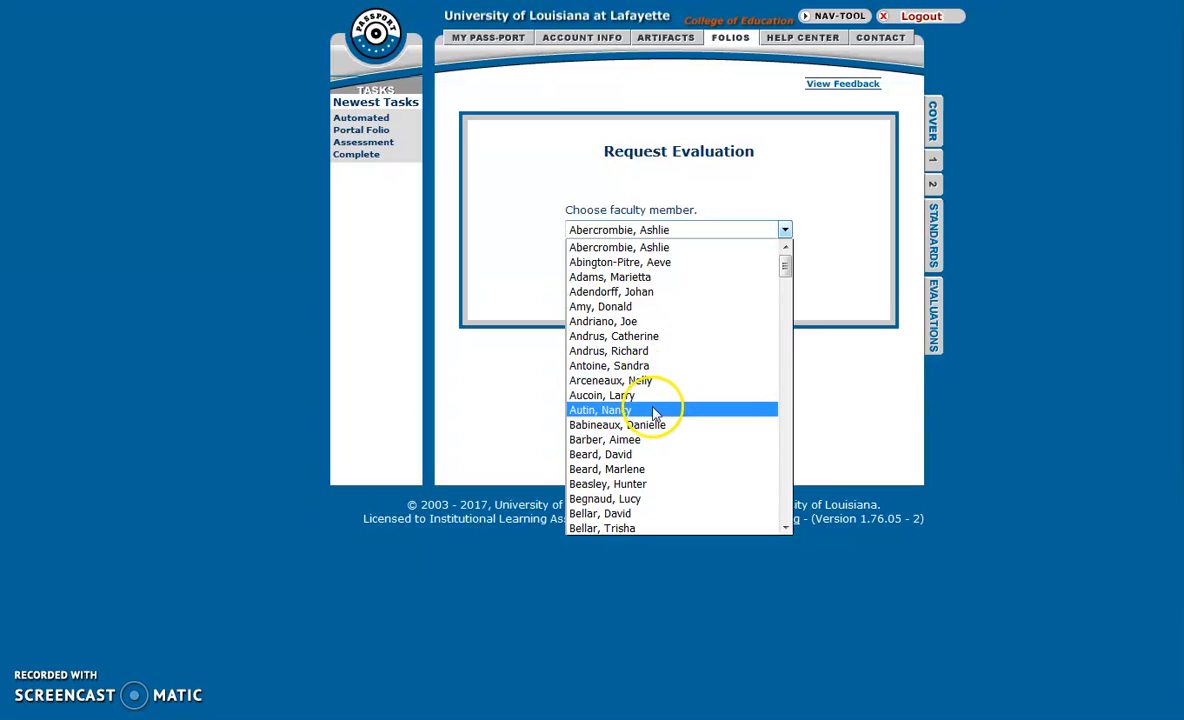
pyautogui.scroll(-5, 655, 410)
pyautogui.scroll(-20, 655, 410)
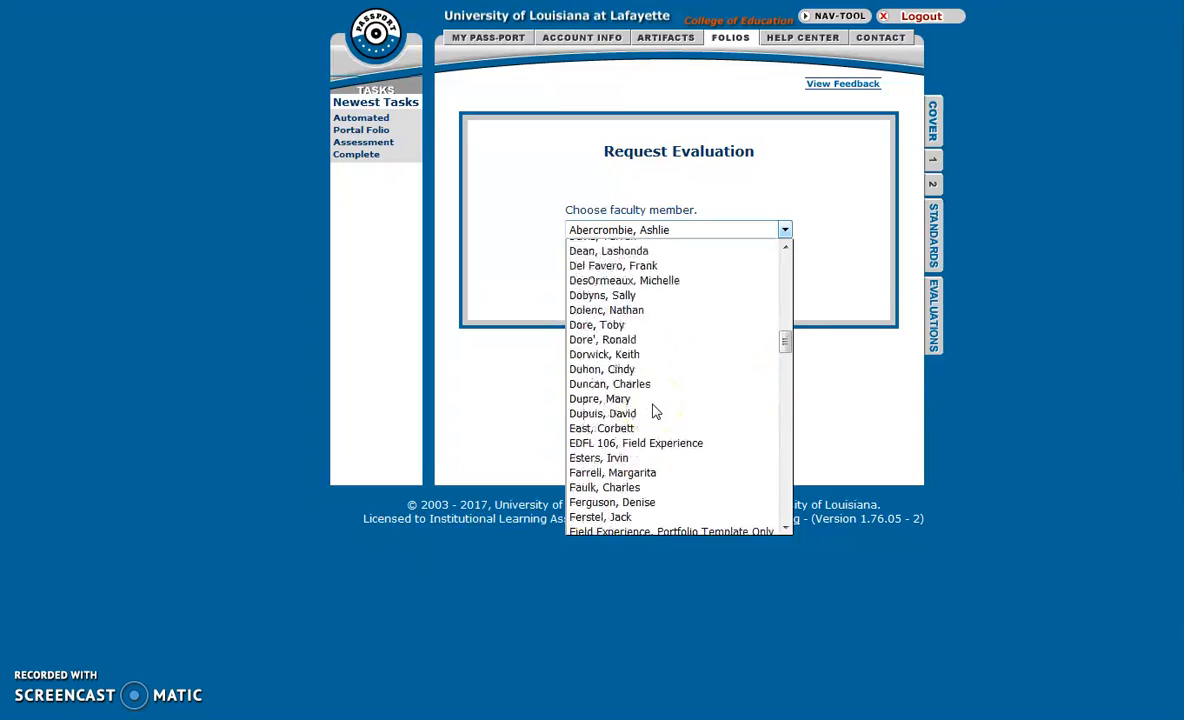
pyautogui.scroll(-20, 655, 410)
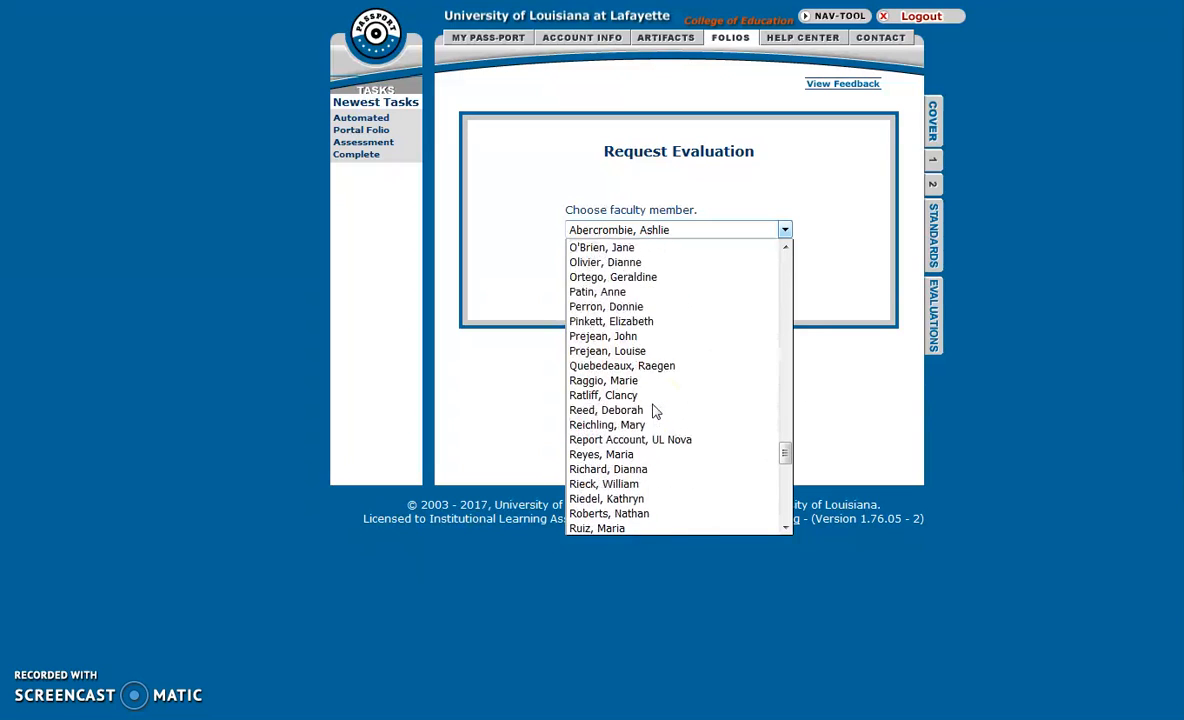
pyautogui.click(647, 470)
pyautogui.click(676, 295)
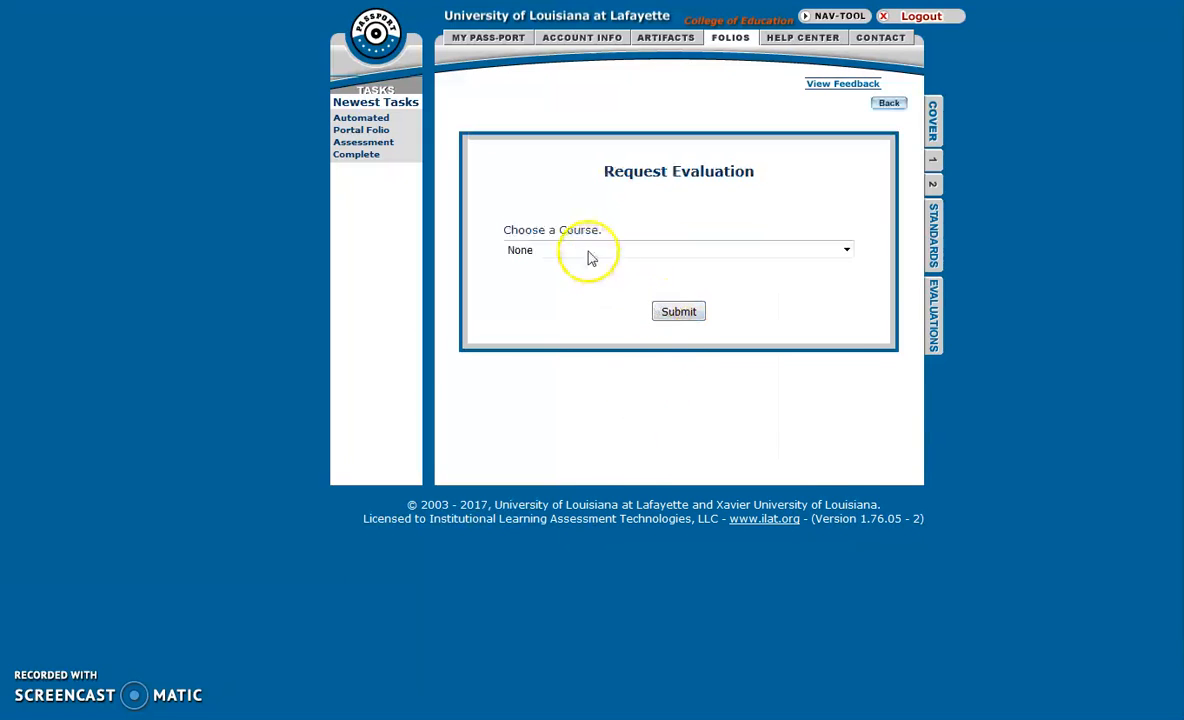
# Select Math Methods I (EDCI 349) as the course and send the evaluation request.
pyautogui.click(588, 250)
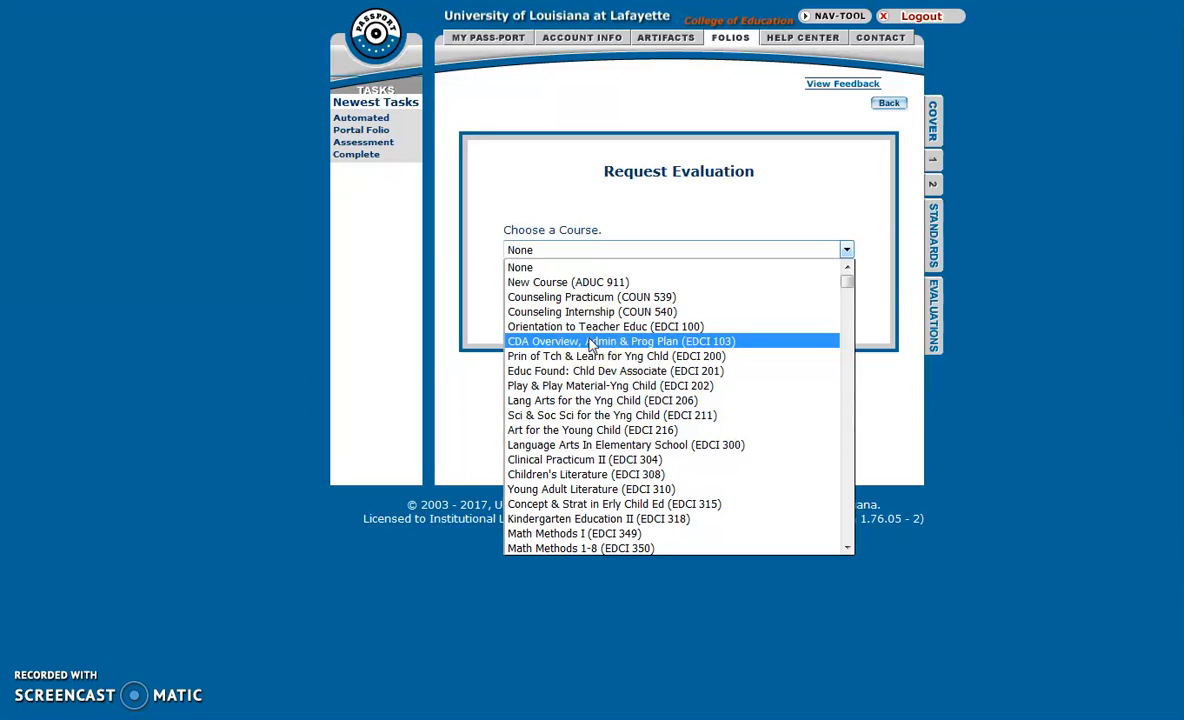
pyautogui.scroll(-6, 590, 345)
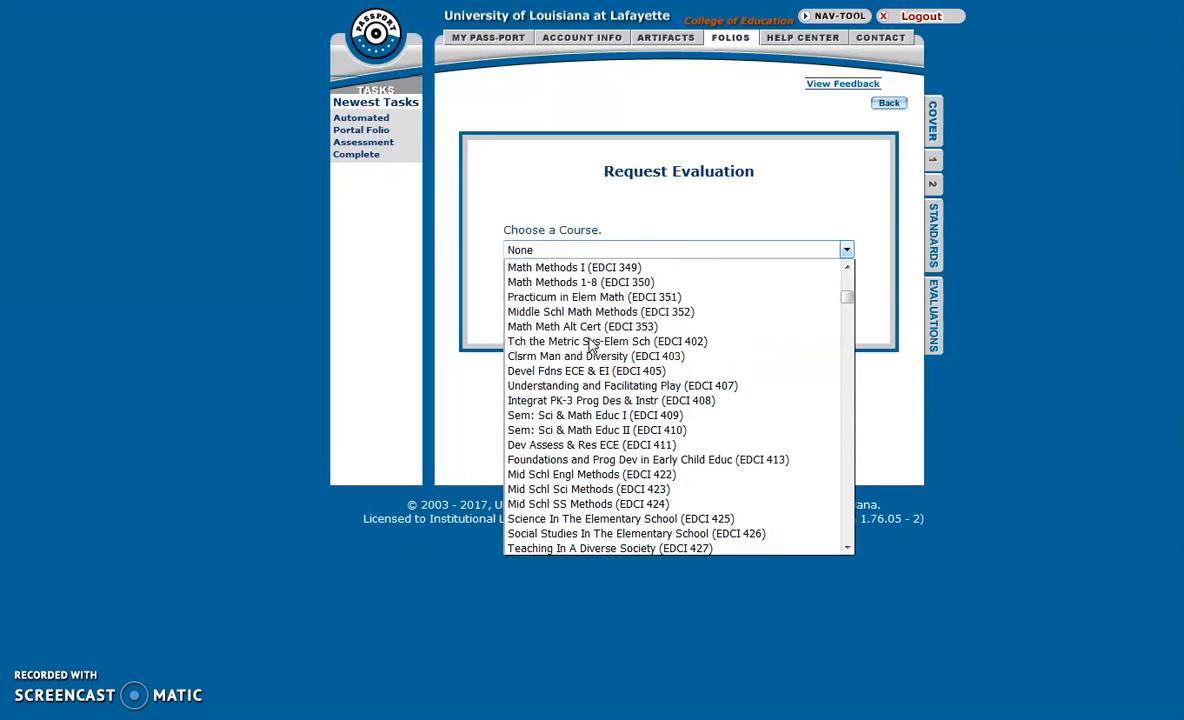
pyautogui.click(595, 270)
pyautogui.click(678, 311)
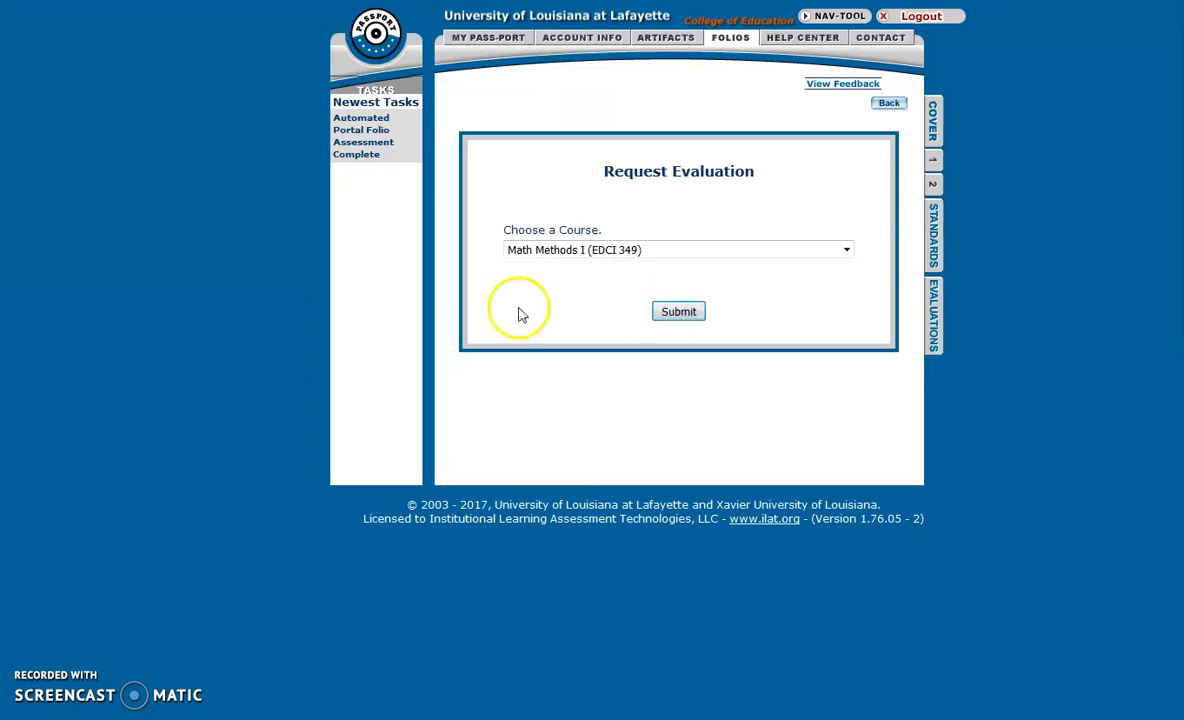